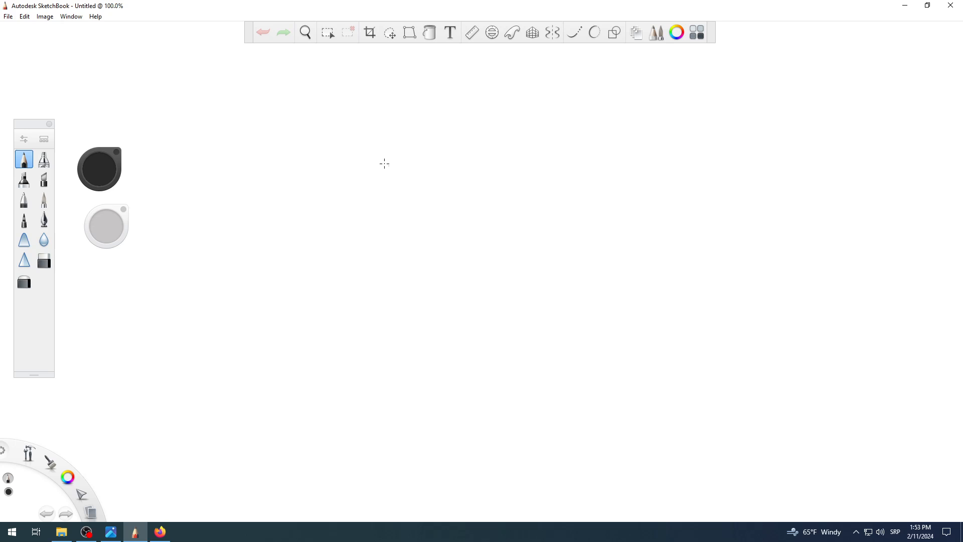
Show the French Curve template over the blank canvas, with the whole canvas in view around it
scroll(326, 159, "down", 3)
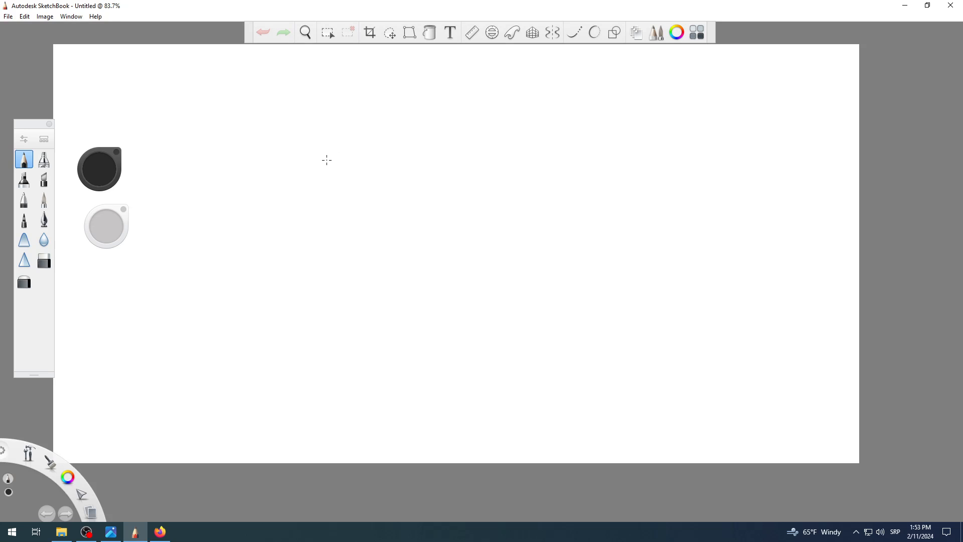
key("space")
mouse_move(374, 243)
left_mouse_down()
mouse_move(465, 298)
mouse_move(477, 293)
left_mouse_up()
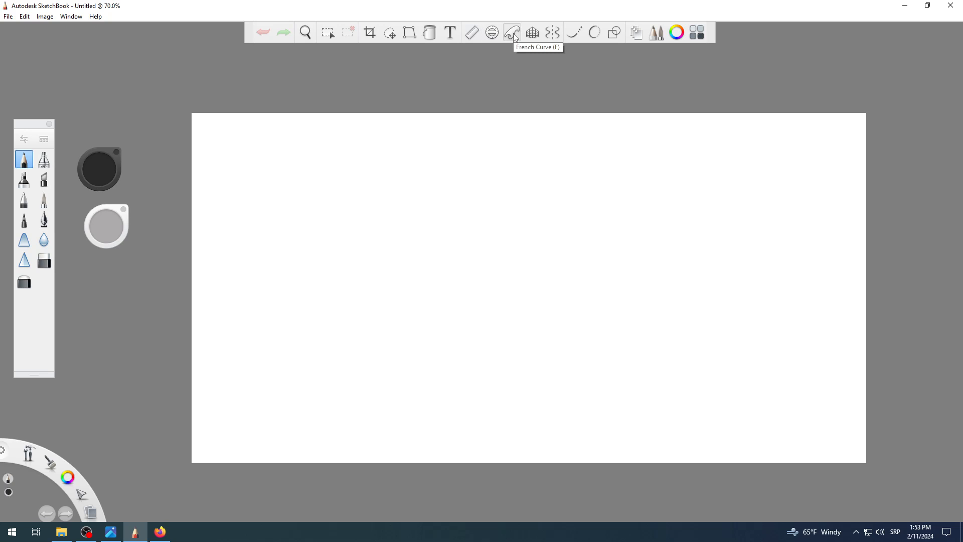
key("f")
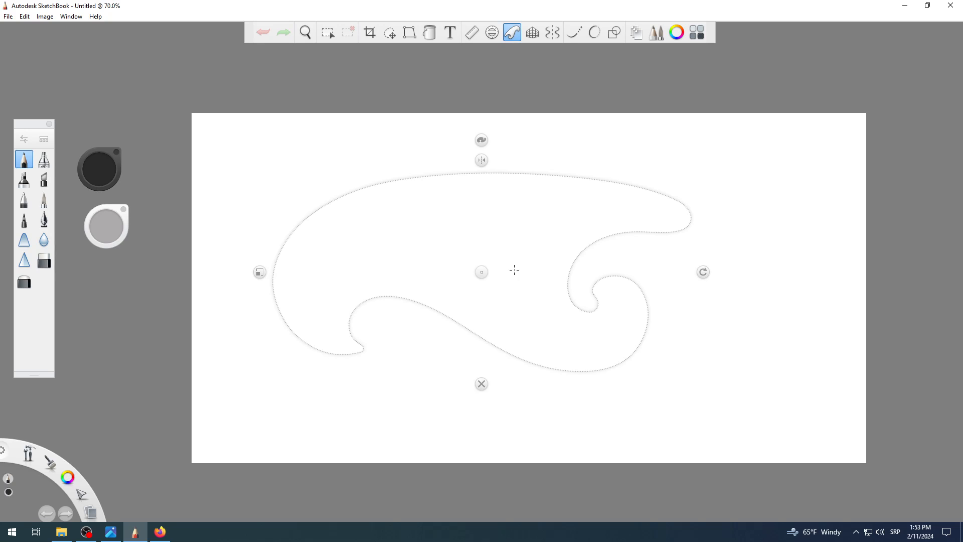
key("f")
key("f")
key("f")
left_click(518, 39)
scroll(502, 144, "up", 1)
scroll(529, 176, "down", 1)
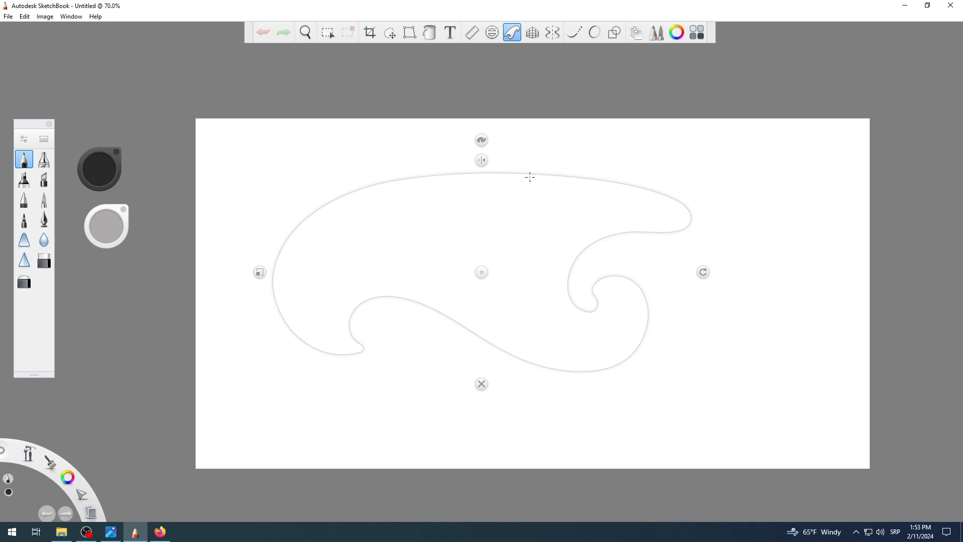
key("space")
left_click_drag(523, 284, 481, 272)
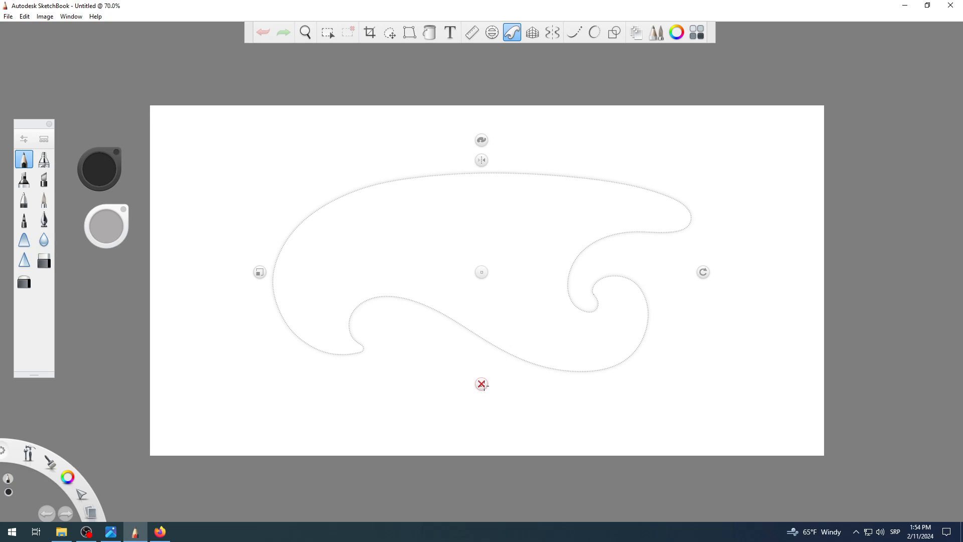
Dismiss the French Curve template and bring it back over the canvas
left_click(481, 384)
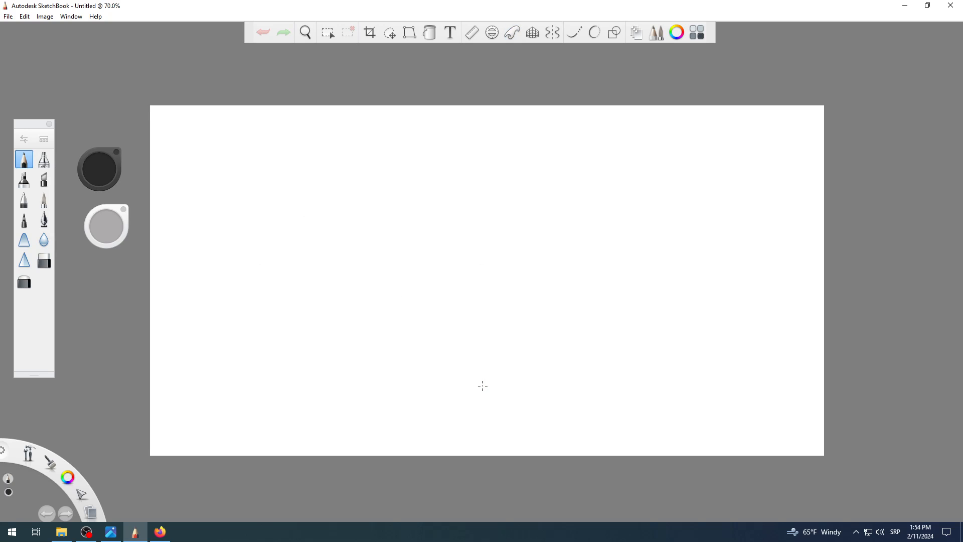
left_click(512, 32)
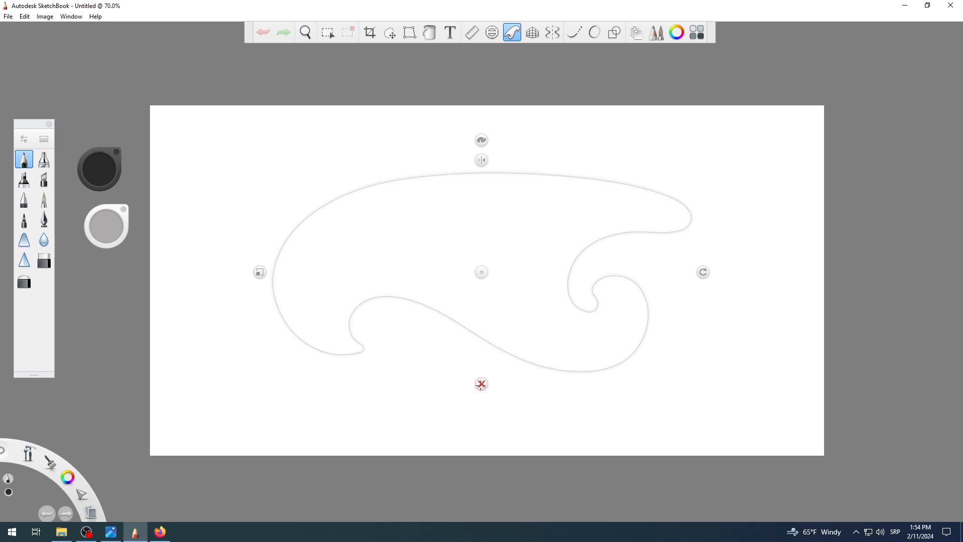
left_click(481, 384)
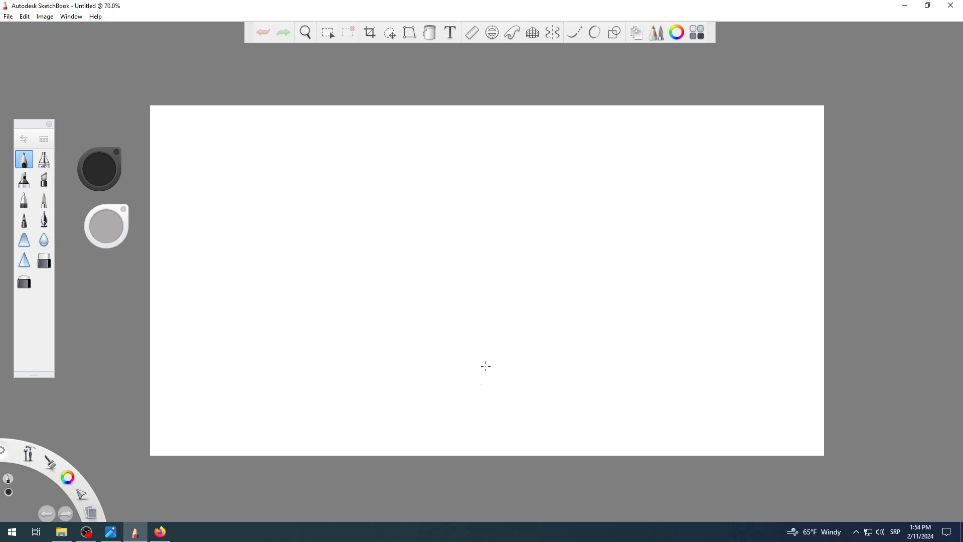
left_click(510, 35)
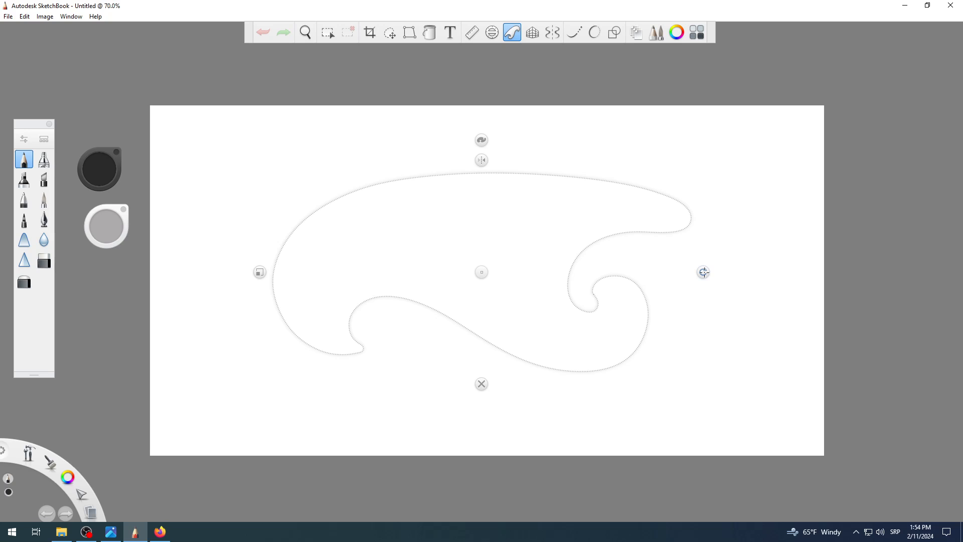
Rotate the French curve template slightly clockwise, reposition it near the canvas centre and enlarge it a little
mouse_move(703, 272)
left_mouse_down()
mouse_move(669, 395)
mouse_move(703, 272)
left_mouse_up()
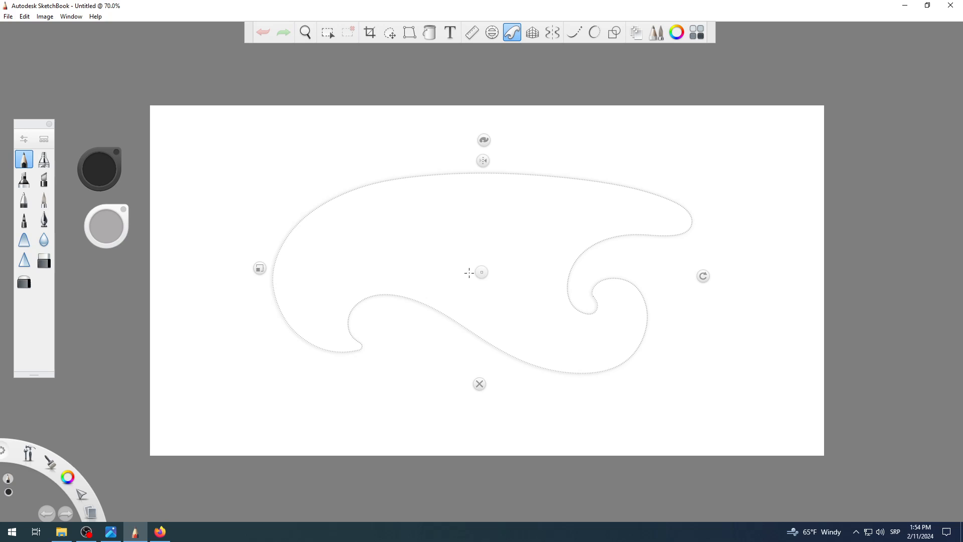
left_click_drag(469, 272, 487, 261)
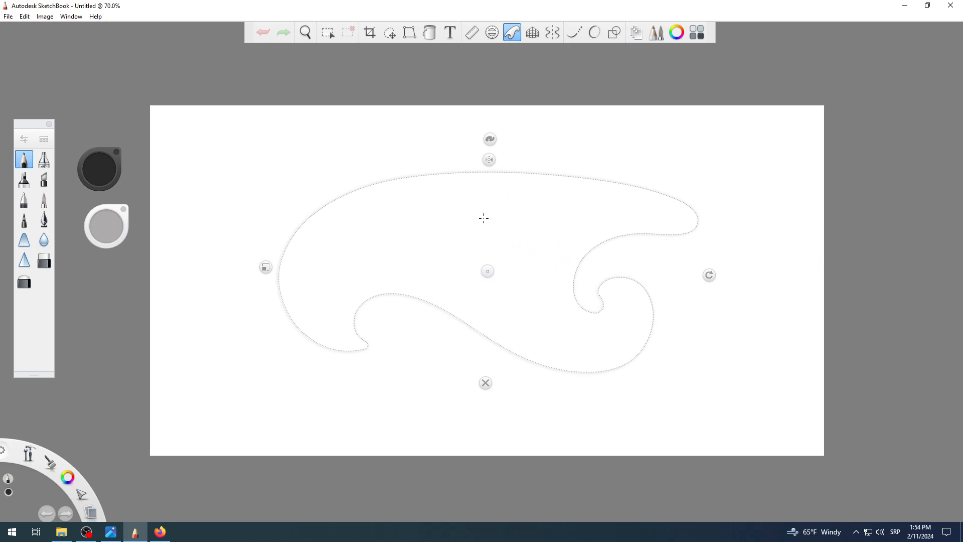
left_click_drag(257, 272, 270, 360)
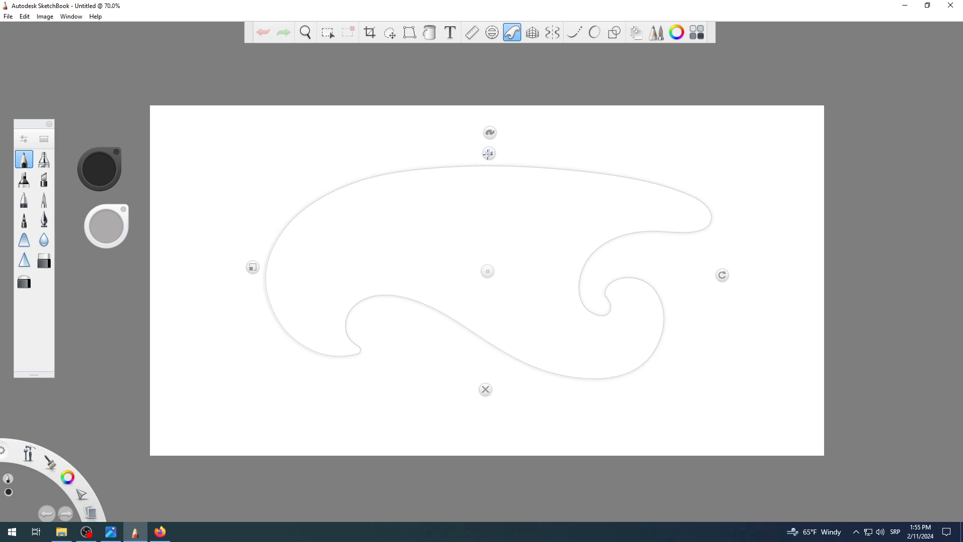
Flip the French curve template horizontally back and forth, ending in its original orientation
left_click(488, 155)
left_click(489, 155)
left_click(489, 154)
left_click(490, 154)
left_click(489, 154)
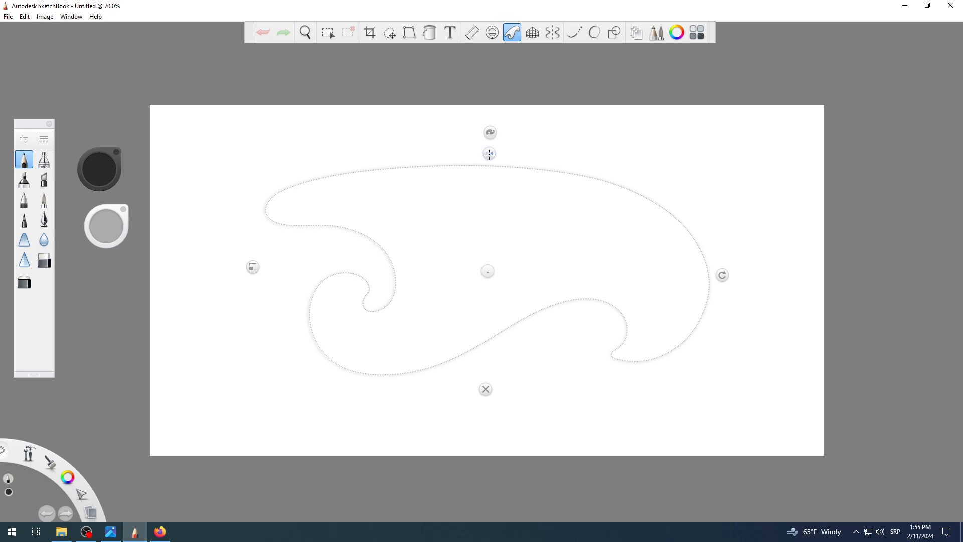
left_click(489, 154)
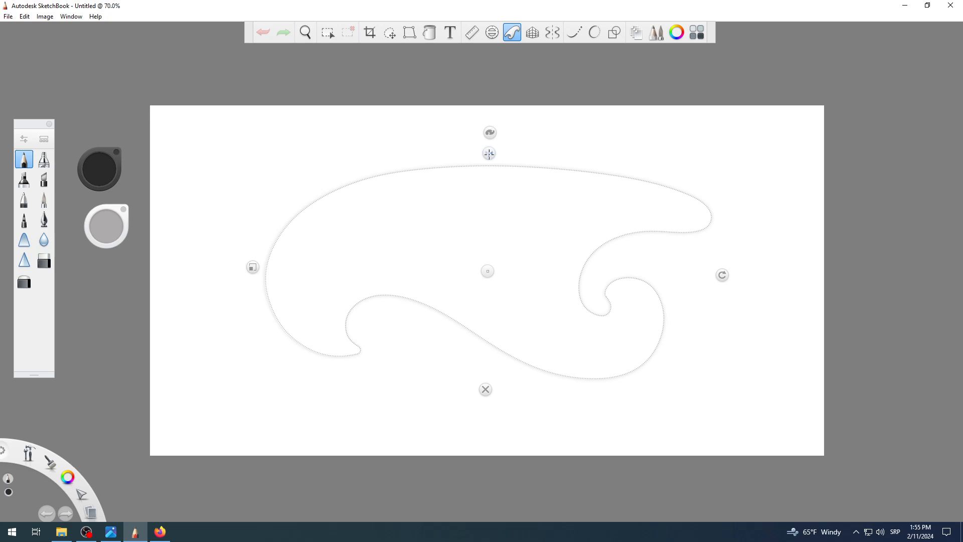
left_click(490, 154)
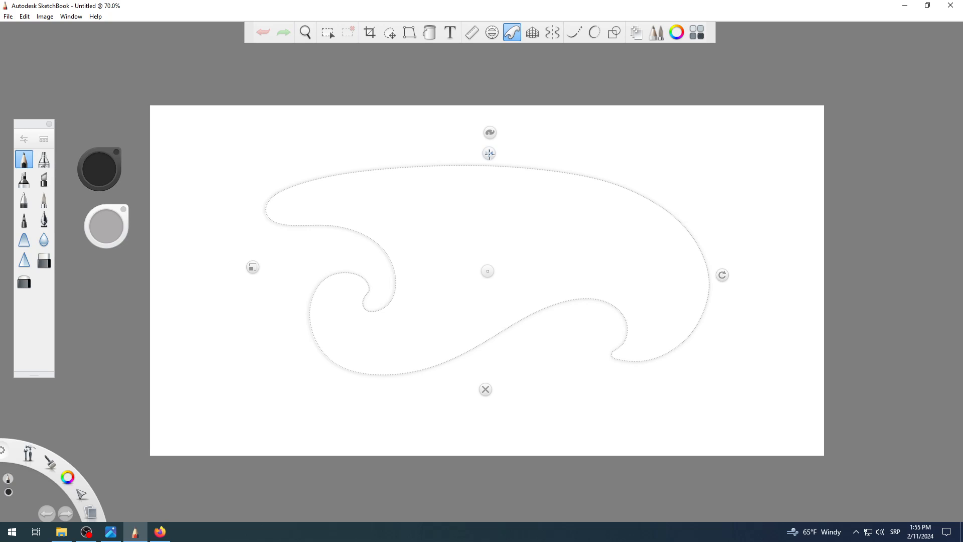
left_click(489, 154)
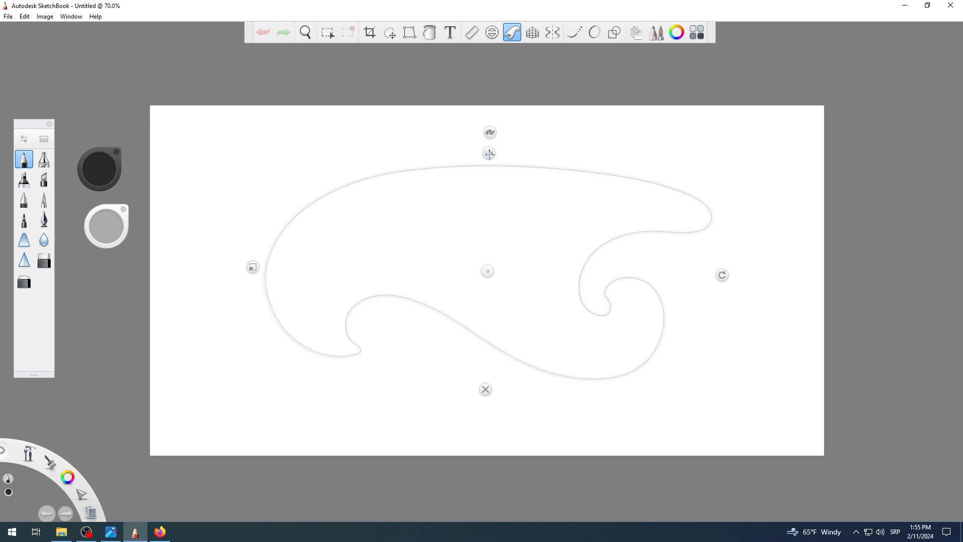
left_click(490, 154)
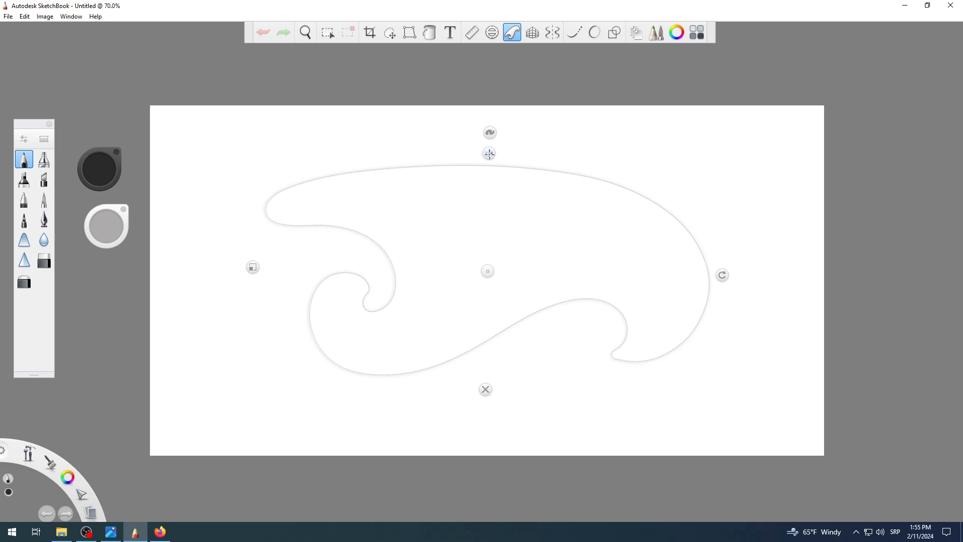
left_click(489, 154)
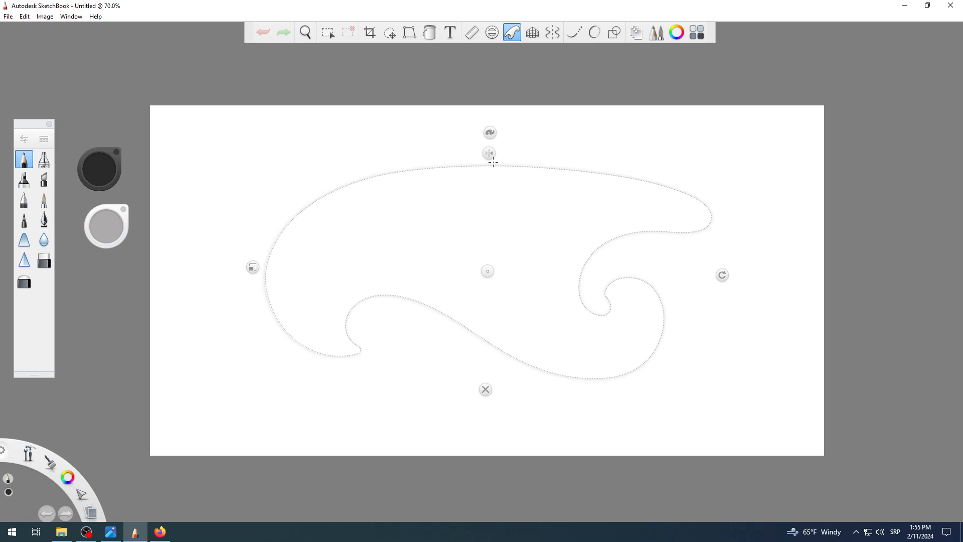
Cycle through the three available French curve template shapes, ending on the original one
left_click(491, 133)
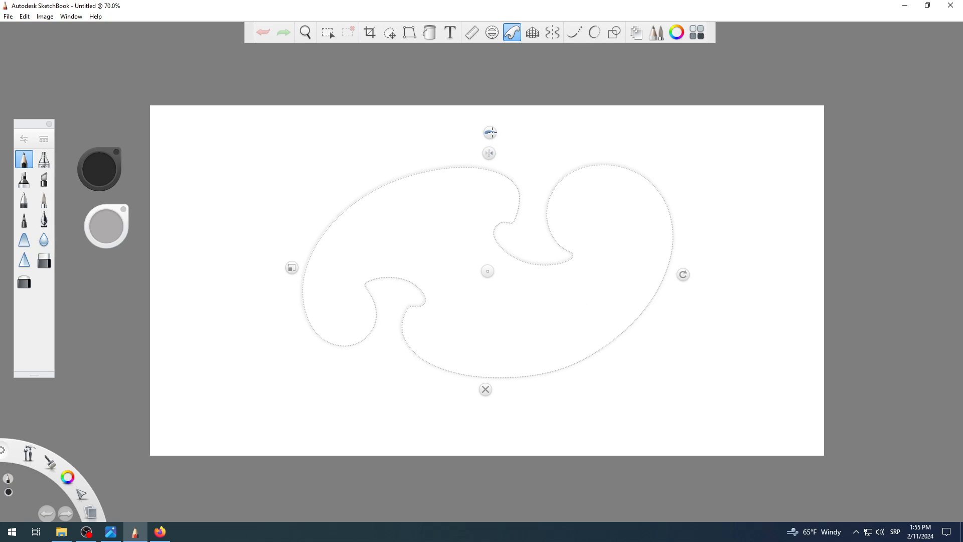
left_click(490, 133)
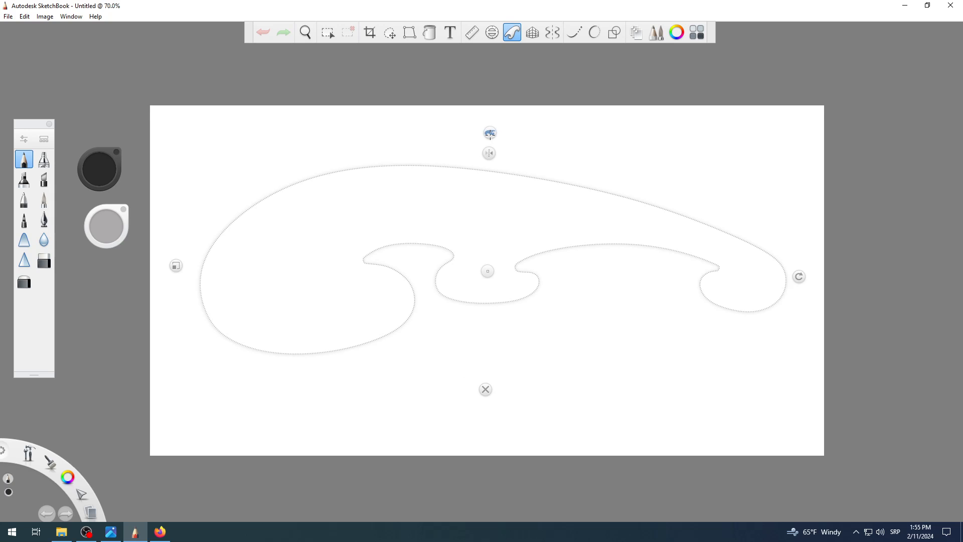
left_click(491, 133)
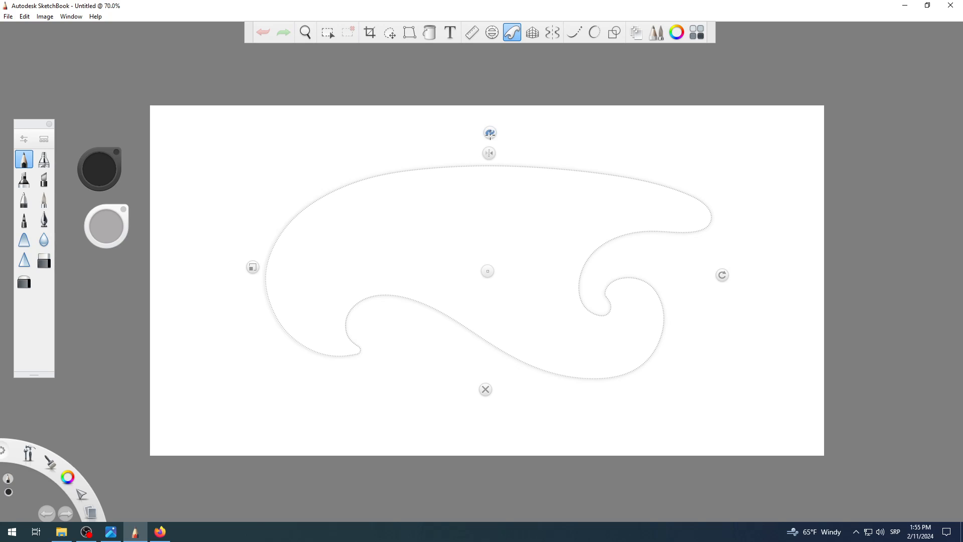
left_click(491, 133)
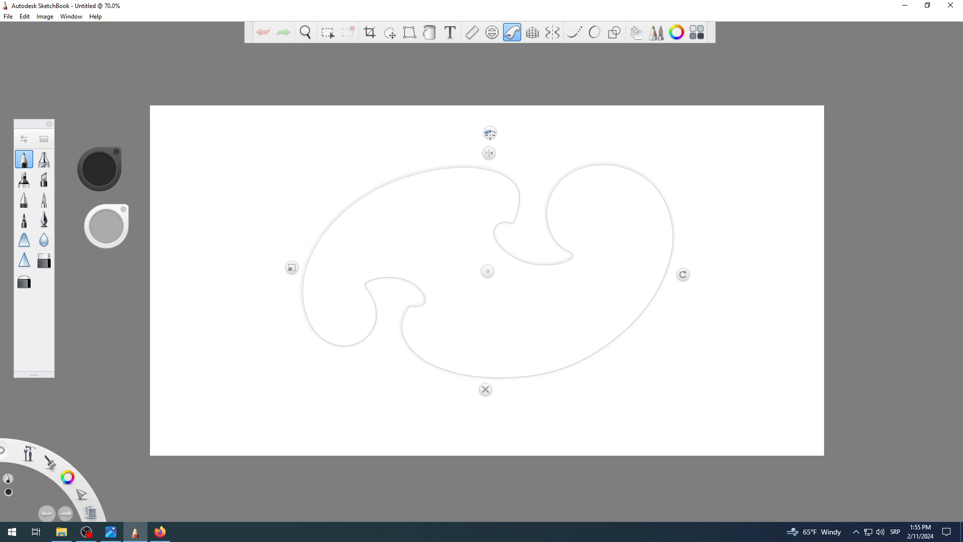
left_click(491, 133)
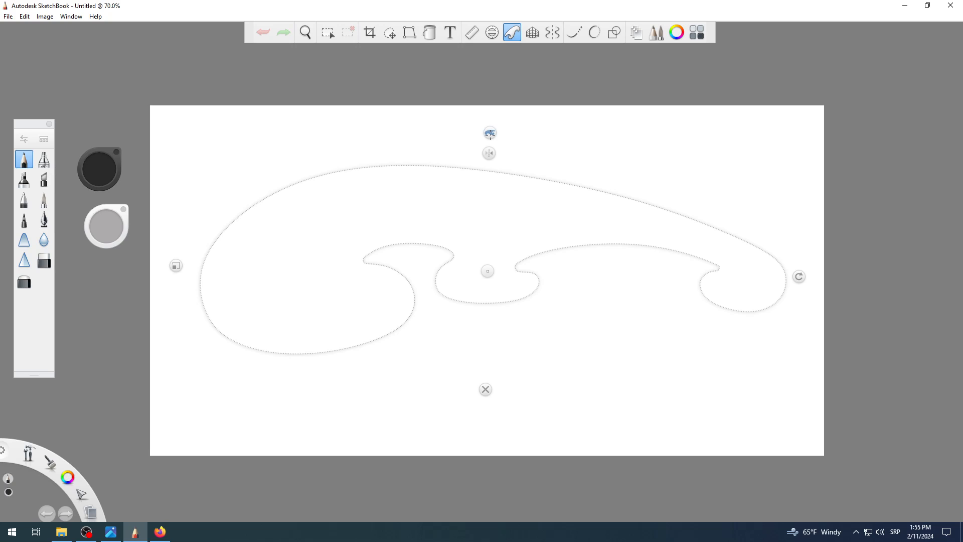
left_click(490, 133)
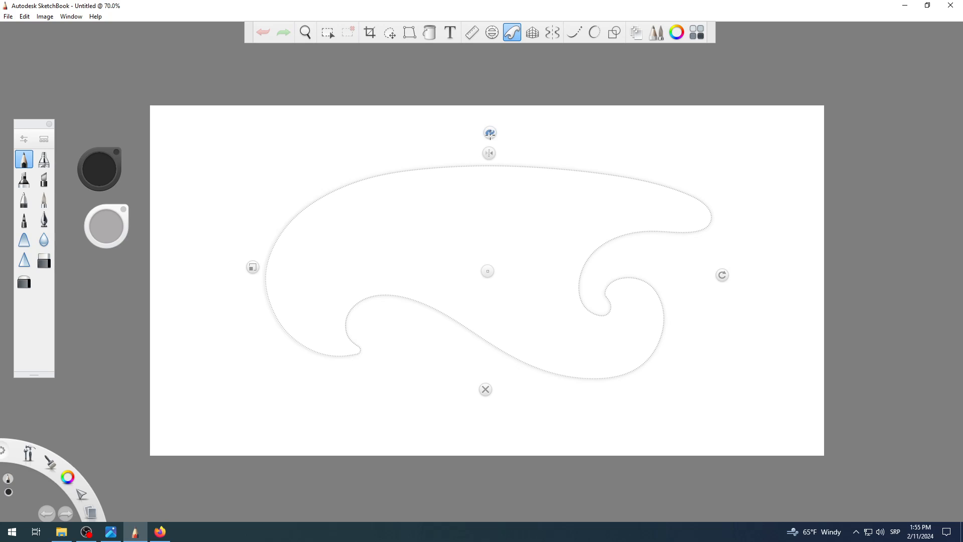
left_click(490, 133)
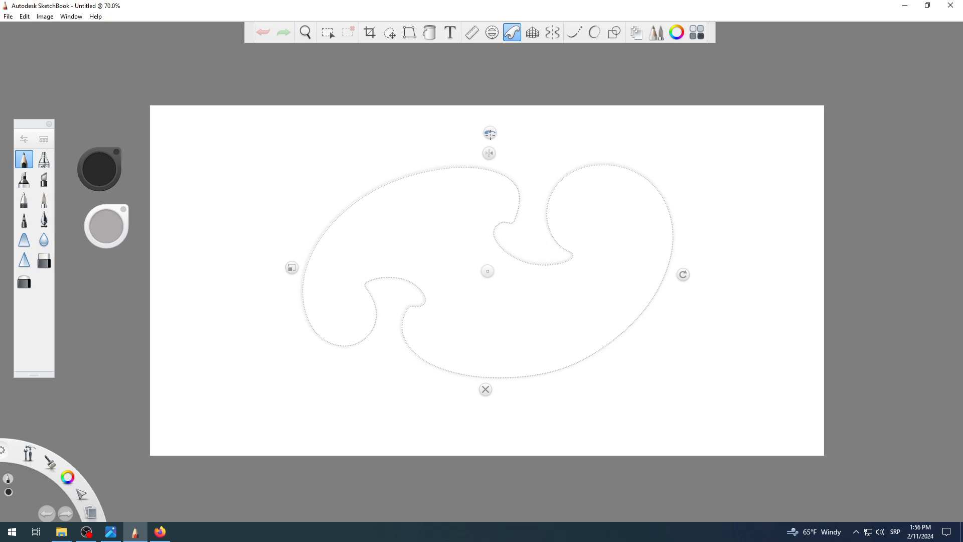
left_click(490, 133)
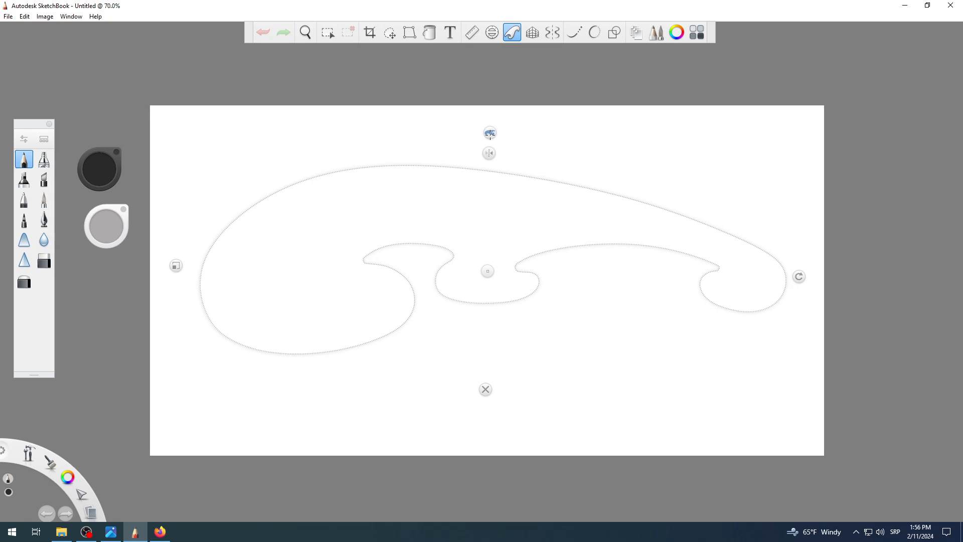
left_click(490, 133)
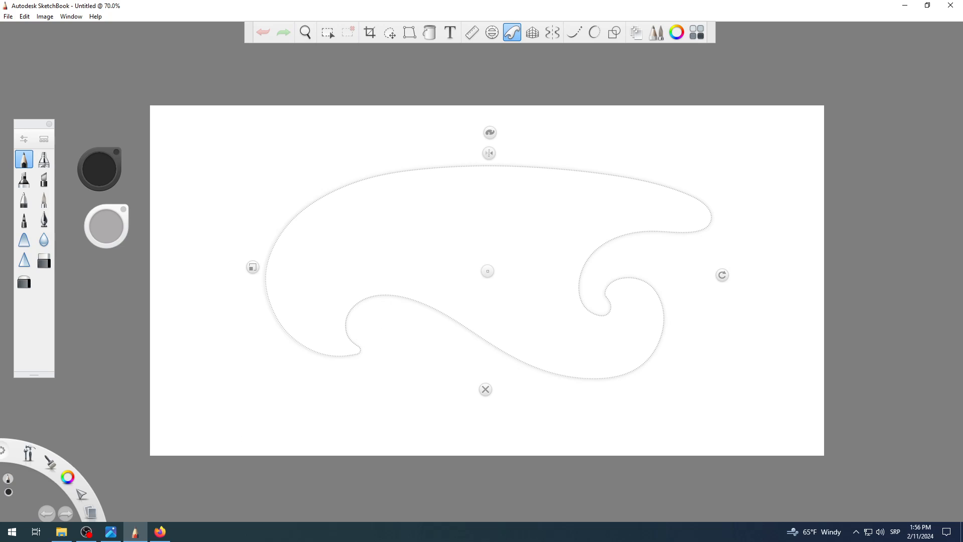
Switch to the Firefox search results for french curves and read the answer to "What does a French curve do?"
left_click(160, 531)
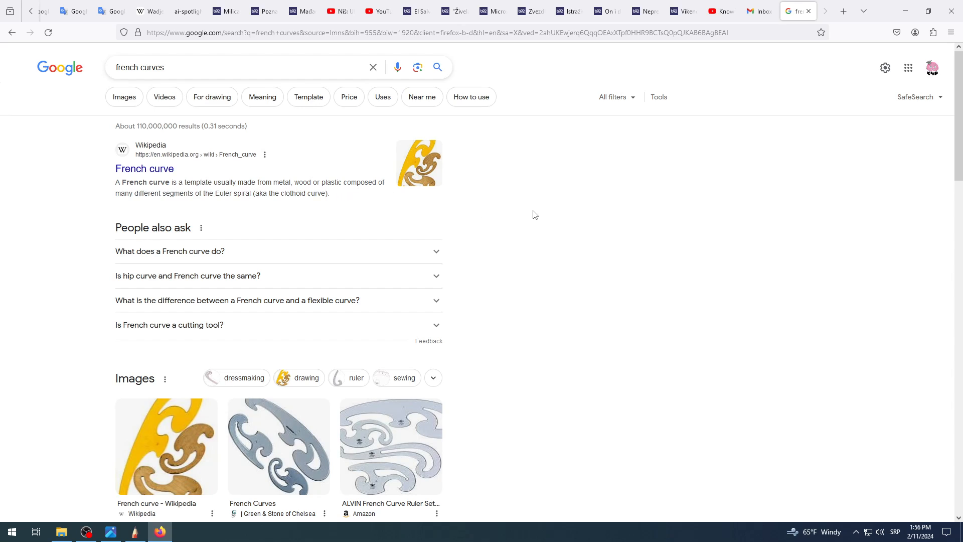
scroll(537, 206, "down", 1)
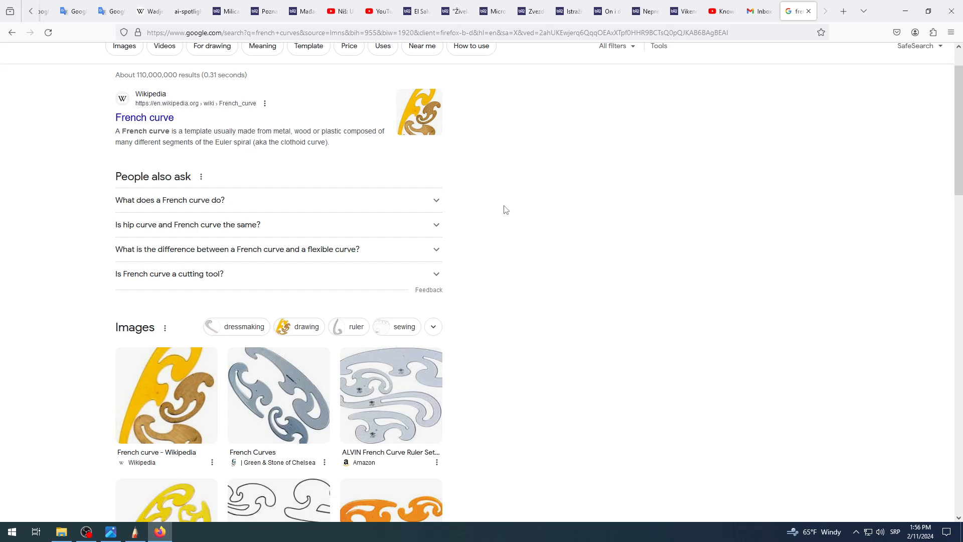
left_click(437, 201)
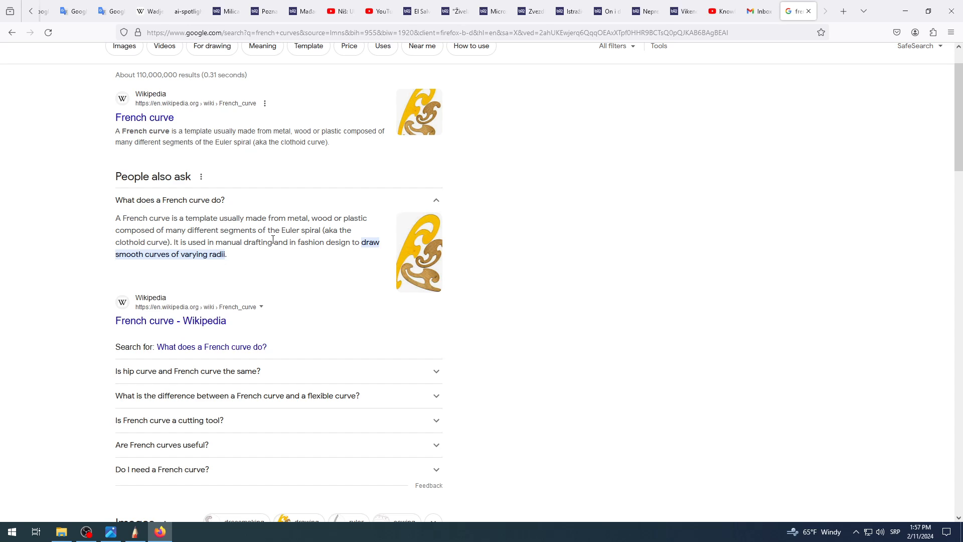
scroll(273, 240, "up", 1)
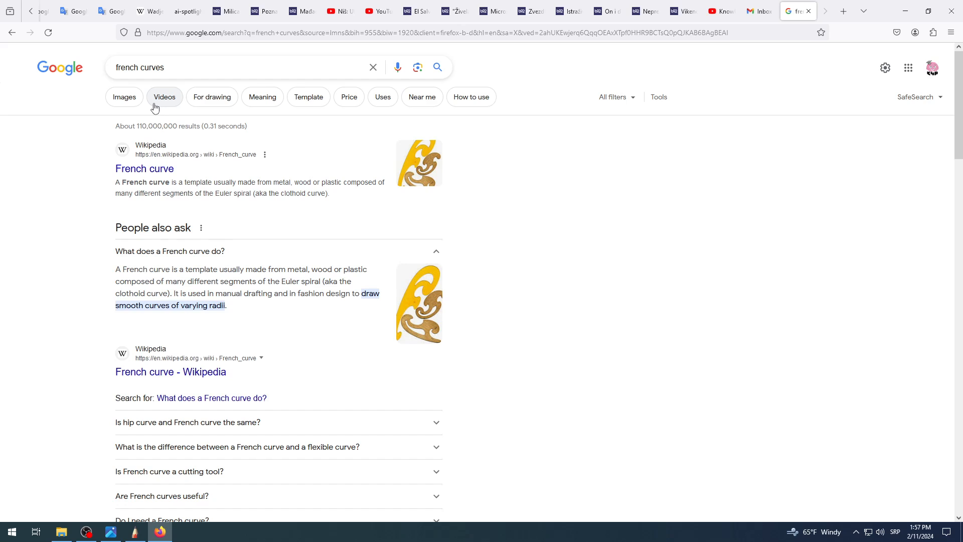
Browse the image results for french curves to examine real templates and their shapes
left_click(129, 98)
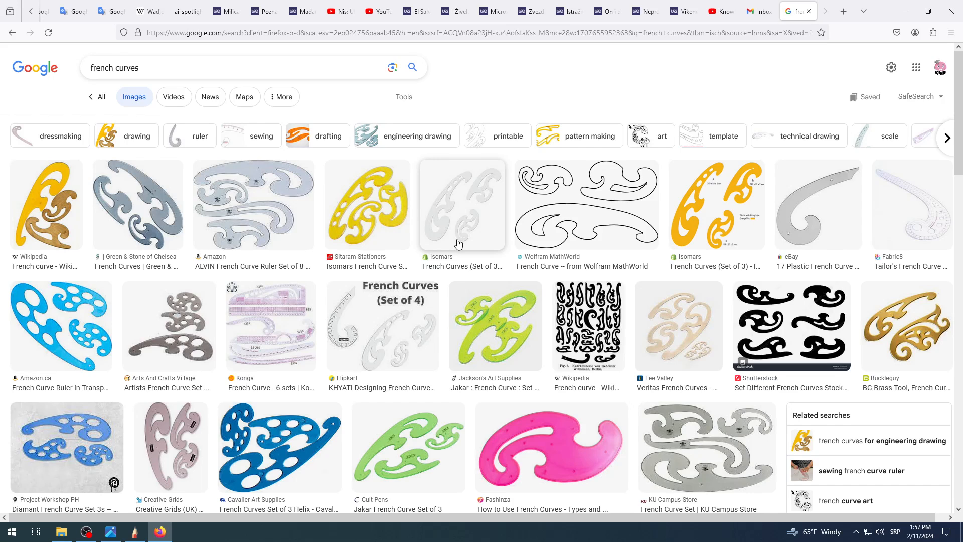
scroll(276, 254, "down", 1)
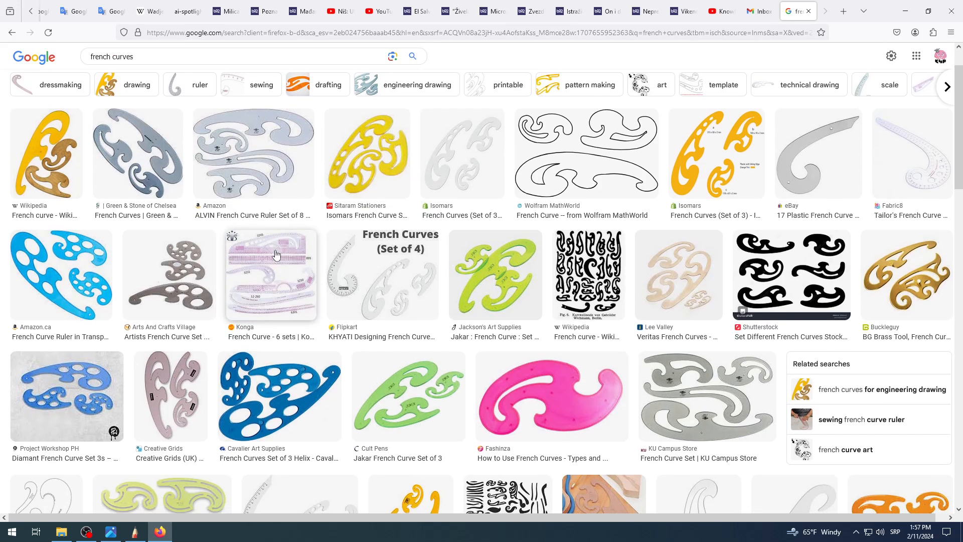
scroll(276, 254, "down", 2)
scroll(289, 255, "down", 3)
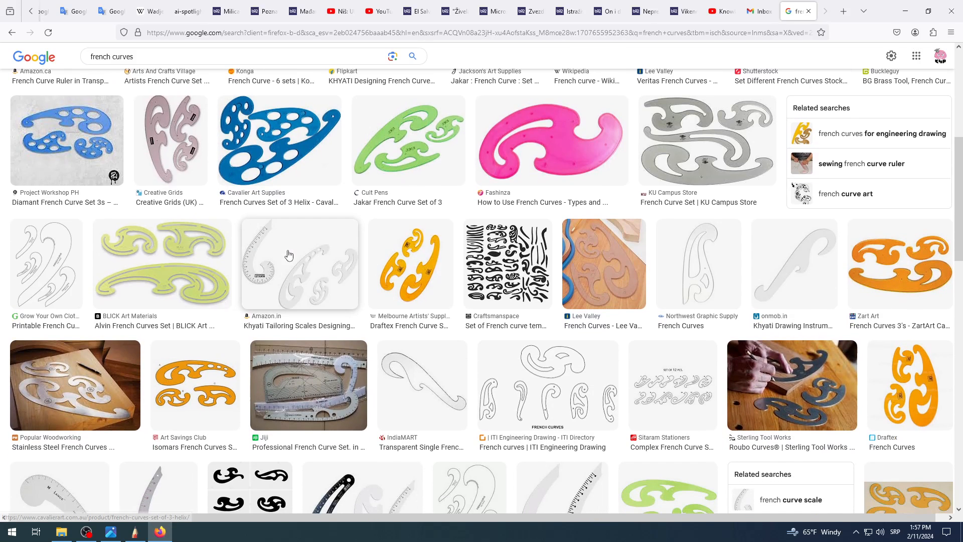
scroll(290, 255, "down", 3)
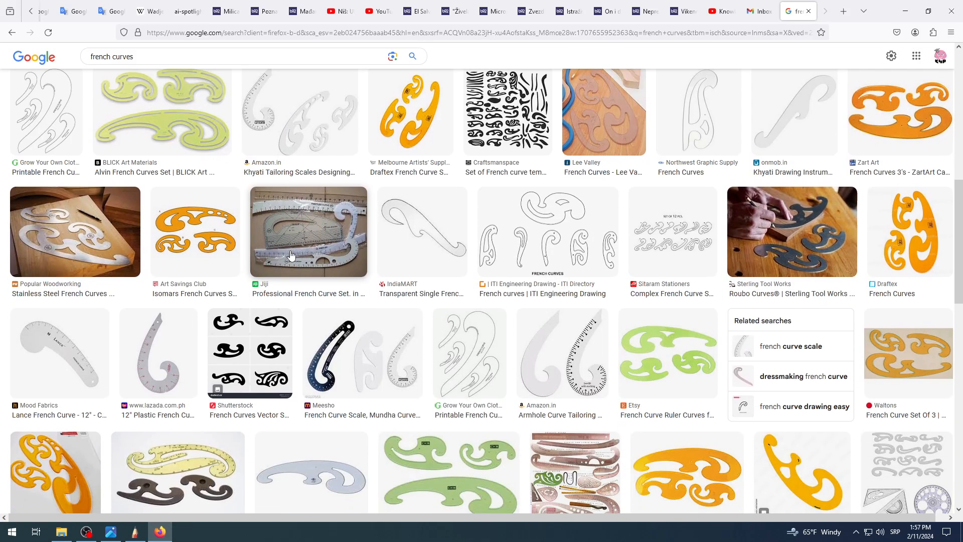
Switch back to SketchBook and cycle through the three French curve template shapes, ending on the original one
scroll(409, 236, "down", 2)
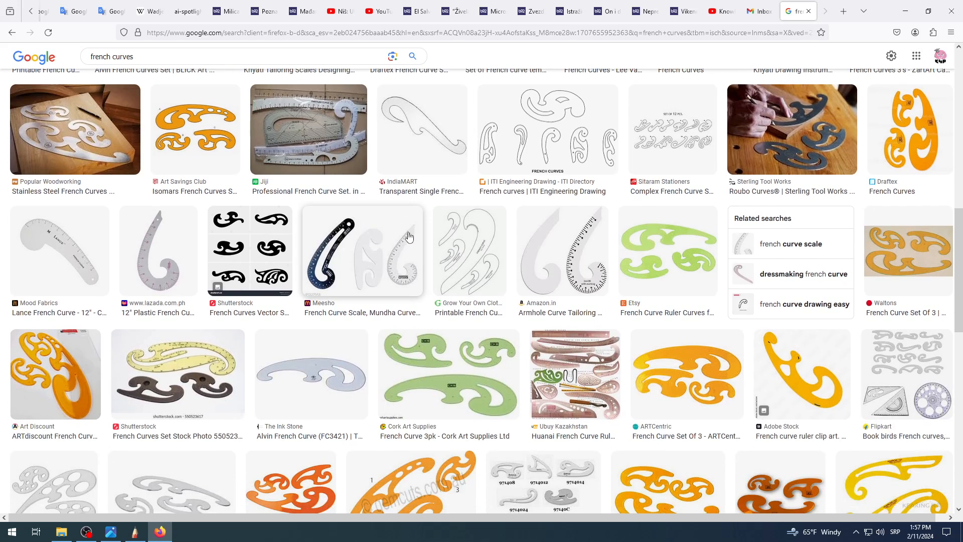
left_click(135, 531)
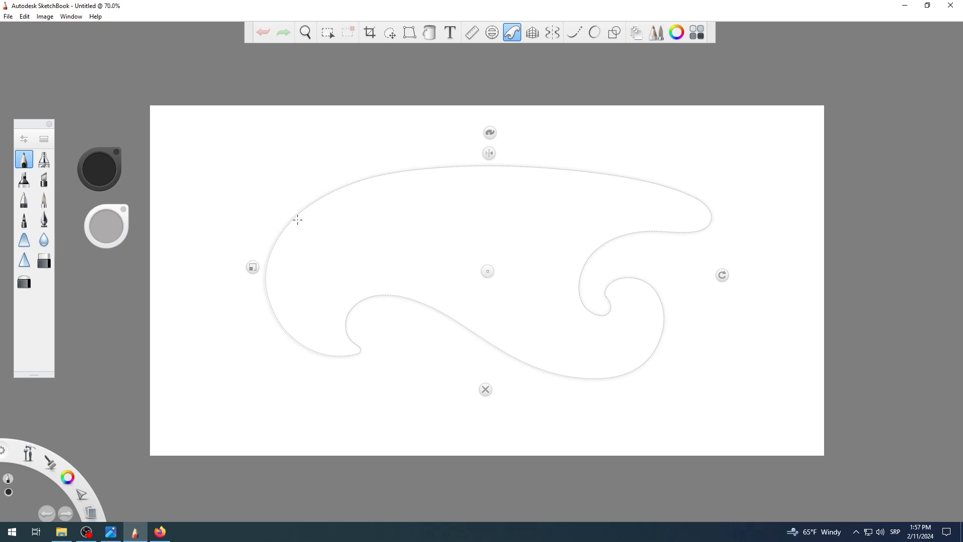
left_click(490, 132)
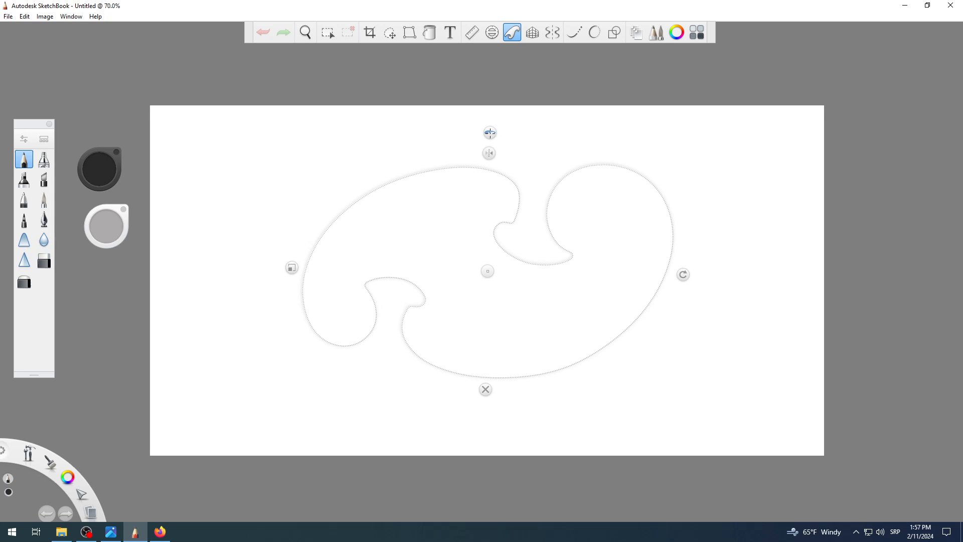
left_click(490, 133)
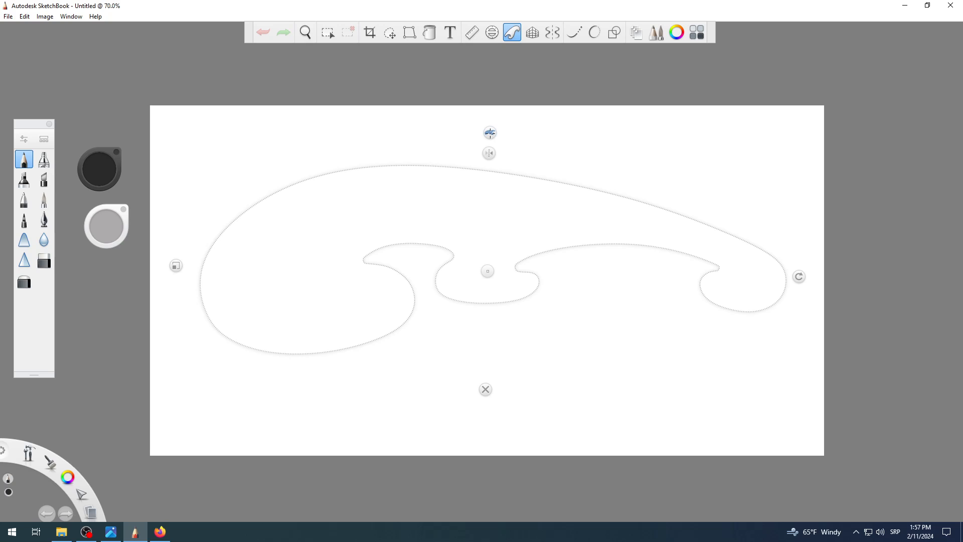
left_click(490, 133)
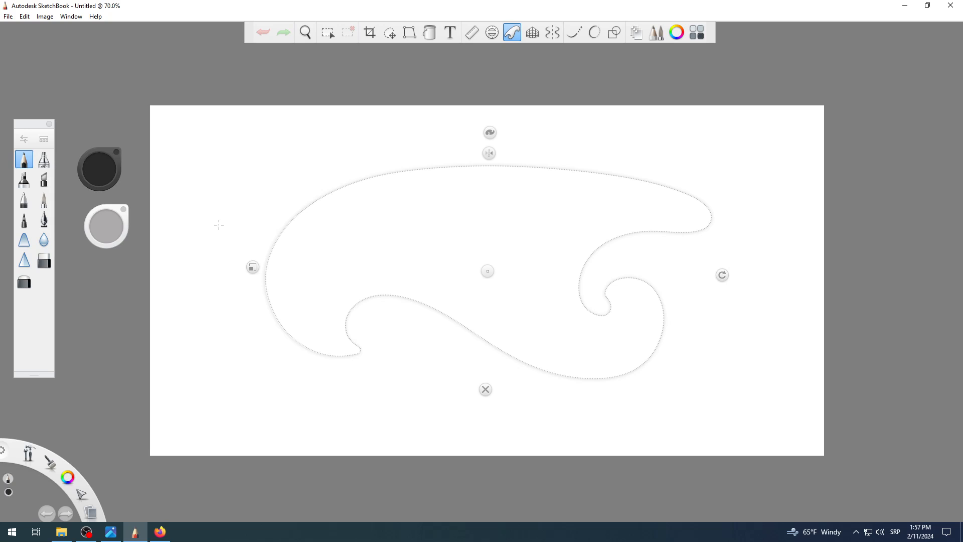
Trace the whole outline of the French curve template in pencil, hide the template, and undo the tracing
mouse_move(269, 305)
left_mouse_down()
mouse_move(271, 277)
mouse_move(441, 196)
mouse_move(611, 195)
mouse_move(708, 235)
mouse_move(627, 255)
mouse_move(614, 293)
mouse_move(657, 311)
mouse_move(530, 371)
mouse_move(421, 309)
mouse_move(359, 350)
mouse_move(299, 352)
mouse_move(265, 337)
left_mouse_up()
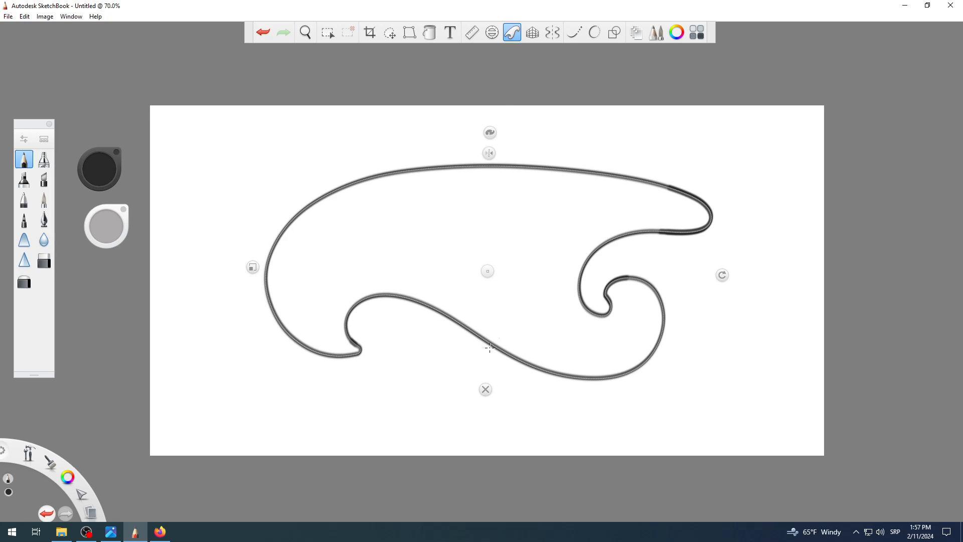
left_click(486, 390)
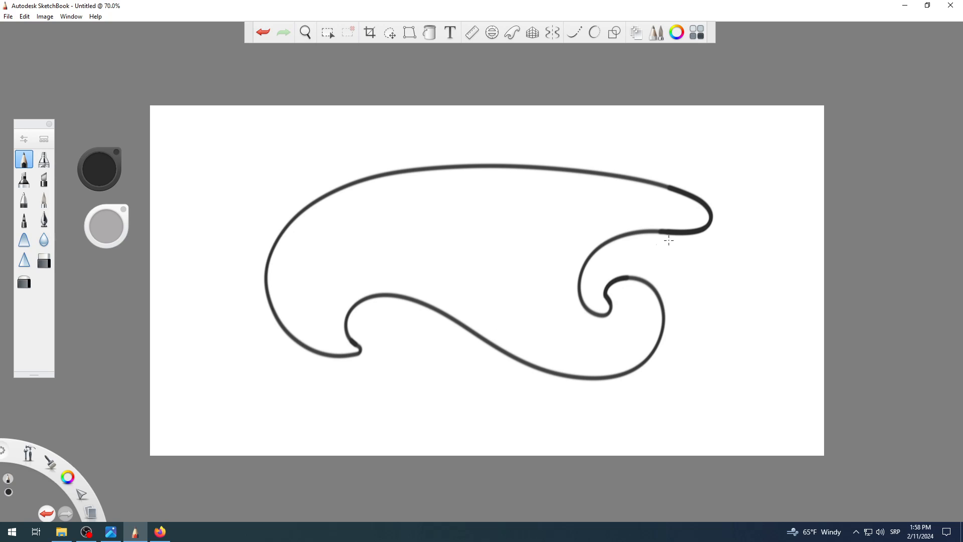
left_click(263, 33)
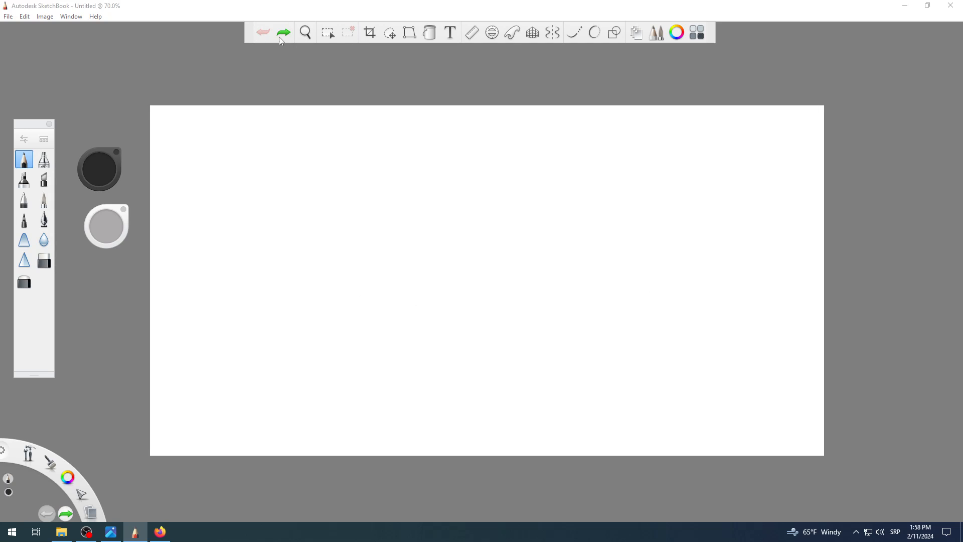
Show the French curve again with the long third shape, shift it lower and enlarge it to span the canvas width
left_click(511, 32)
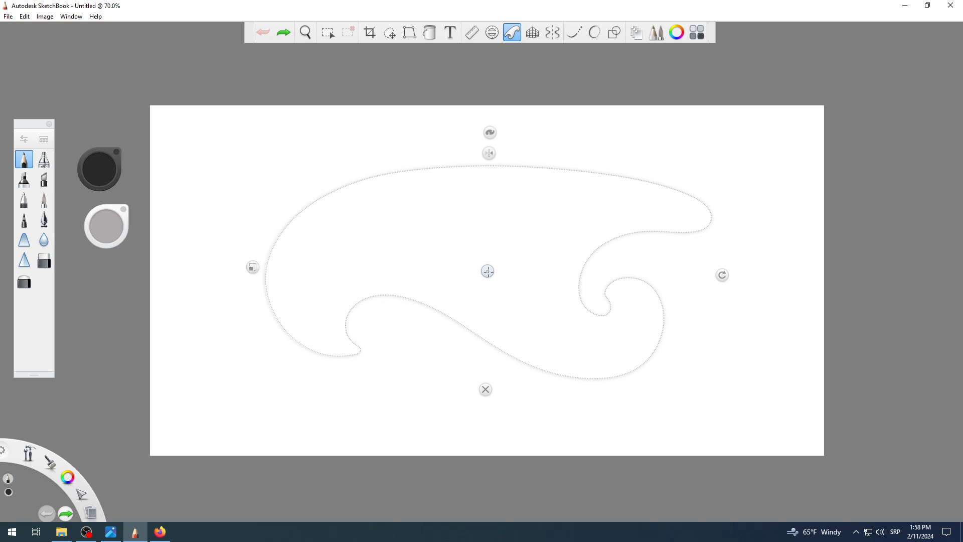
left_click(490, 133)
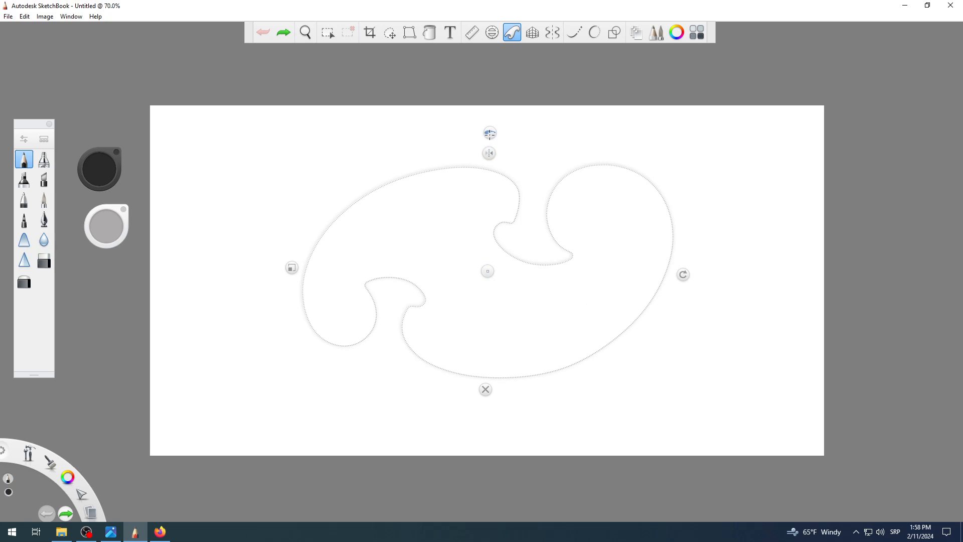
left_click(490, 133)
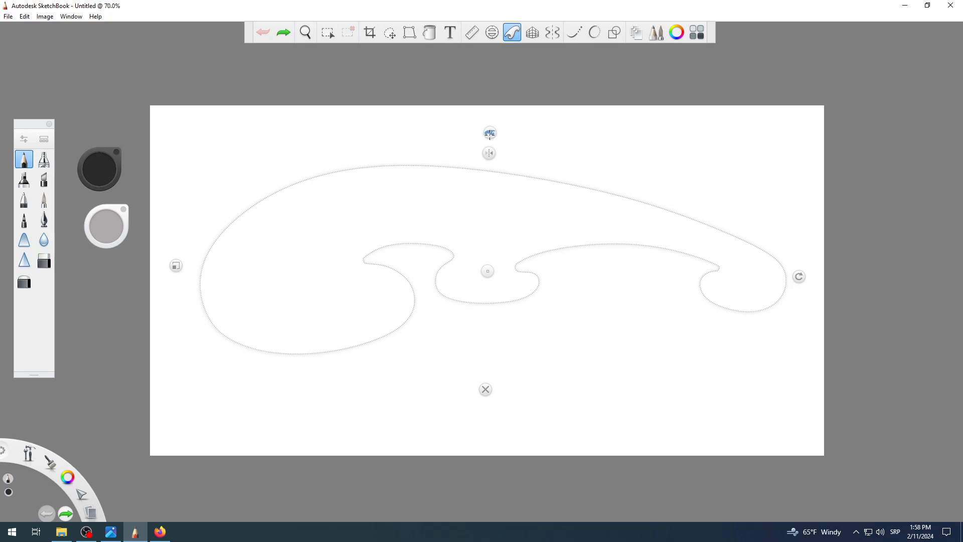
left_click_drag(487, 271, 486, 318)
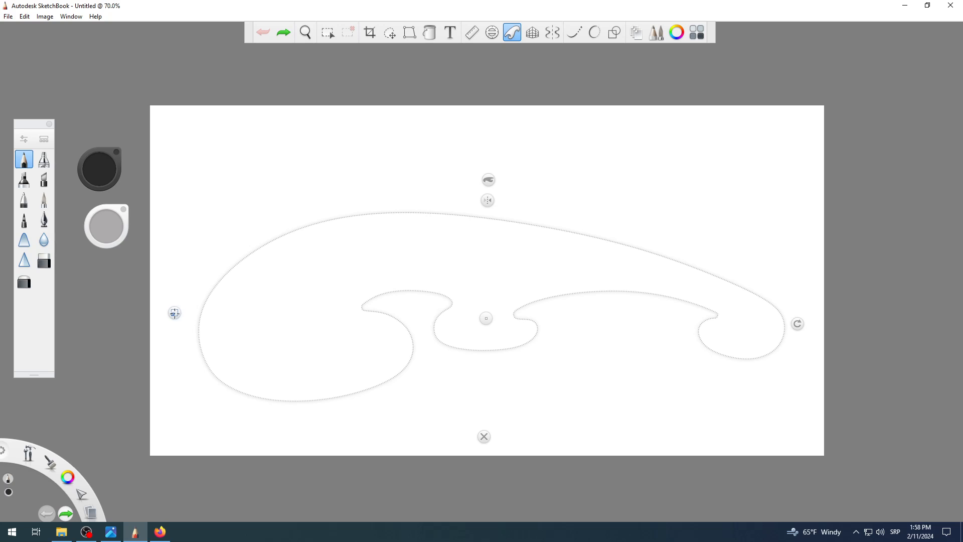
left_click_drag(174, 313, 119, 345)
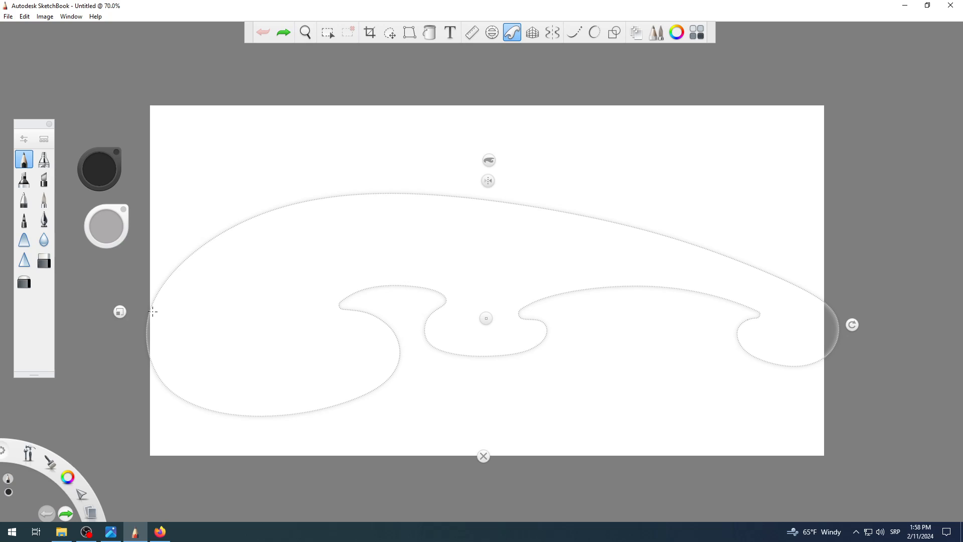
Draw a hill line across the canvas along the template's upper edge and hide the French curve
mouse_move(153, 312)
left_mouse_down()
mouse_move(166, 287)
mouse_move(239, 249)
mouse_move(338, 231)
mouse_move(426, 230)
mouse_move(657, 268)
left_mouse_up()
left_click(263, 33)
mouse_move(154, 308)
left_mouse_down()
mouse_move(155, 295)
mouse_move(271, 243)
mouse_move(367, 237)
mouse_move(495, 182)
mouse_move(591, 167)
mouse_move(669, 174)
mouse_move(850, 221)
mouse_move(868, 242)
left_mouse_up()
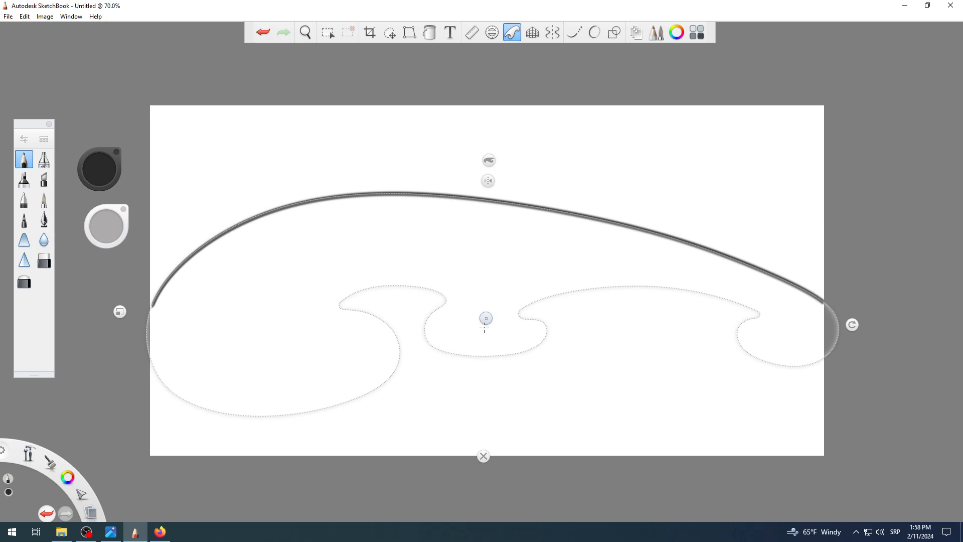
left_click(483, 456)
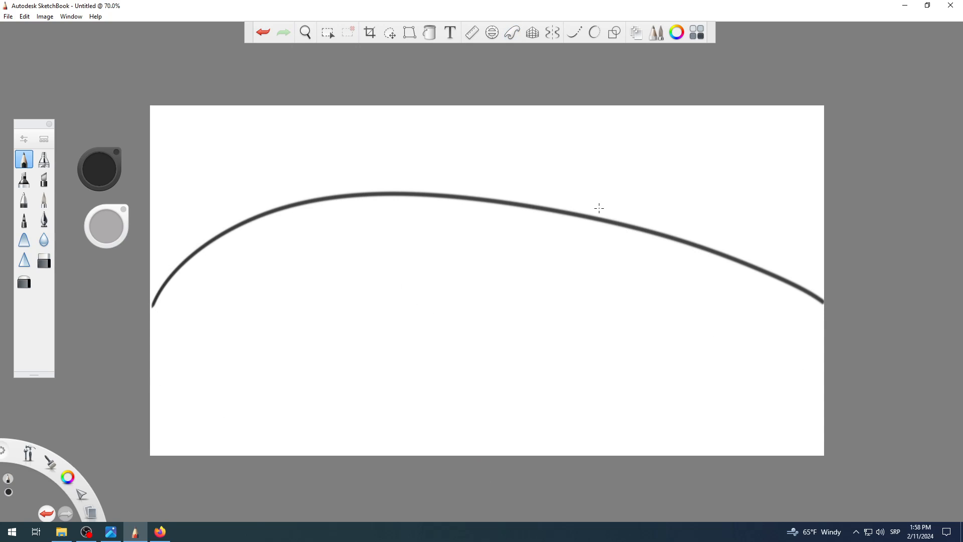
Draw a half-sun arc on the hill's right slope with the Ellipse guide, reduced, tilted to the slope and made rounder, and hide the guide
mouse_move(585, 215)
left_mouse_down()
mouse_move(633, 190)
mouse_move(703, 201)
mouse_move(734, 254)
left_mouse_up()
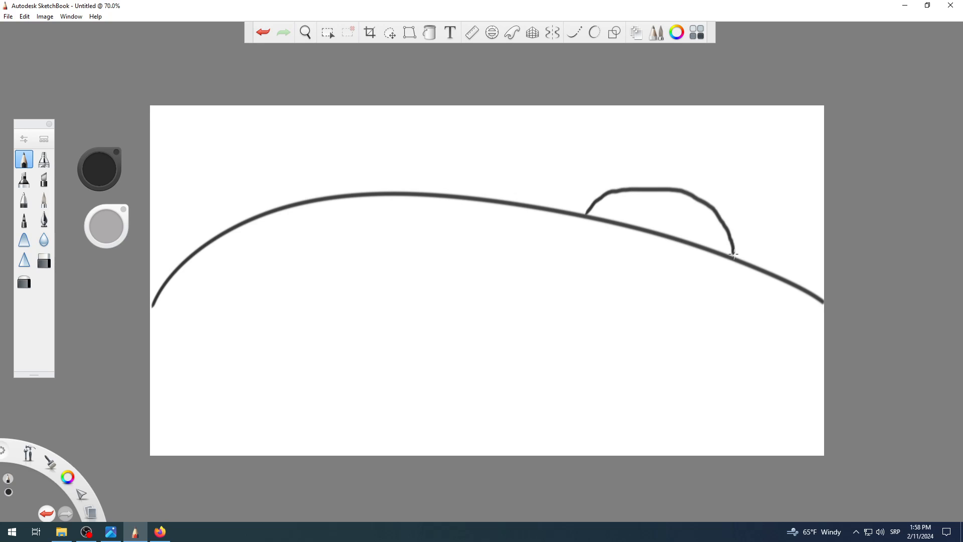
left_click(260, 35)
left_click(493, 32)
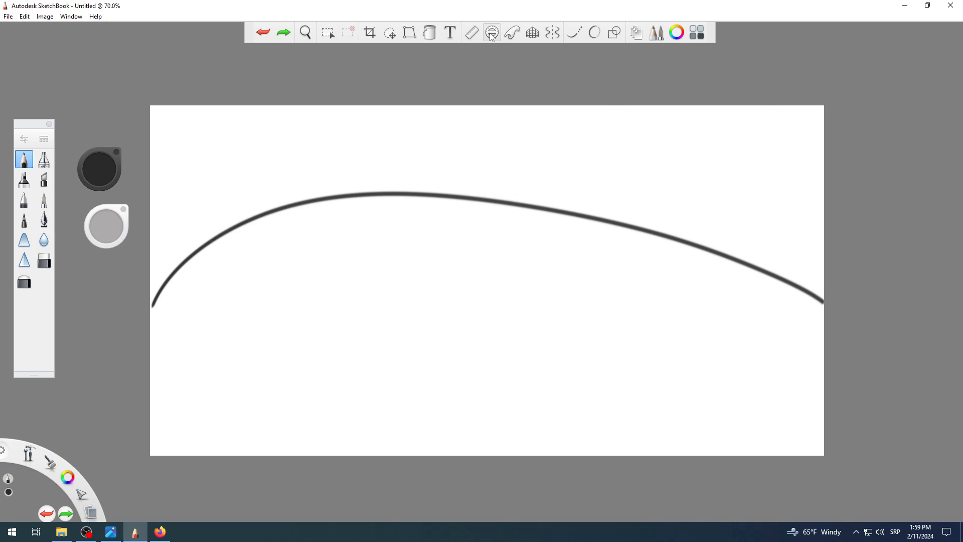
left_click_drag(691, 153, 668, 237)
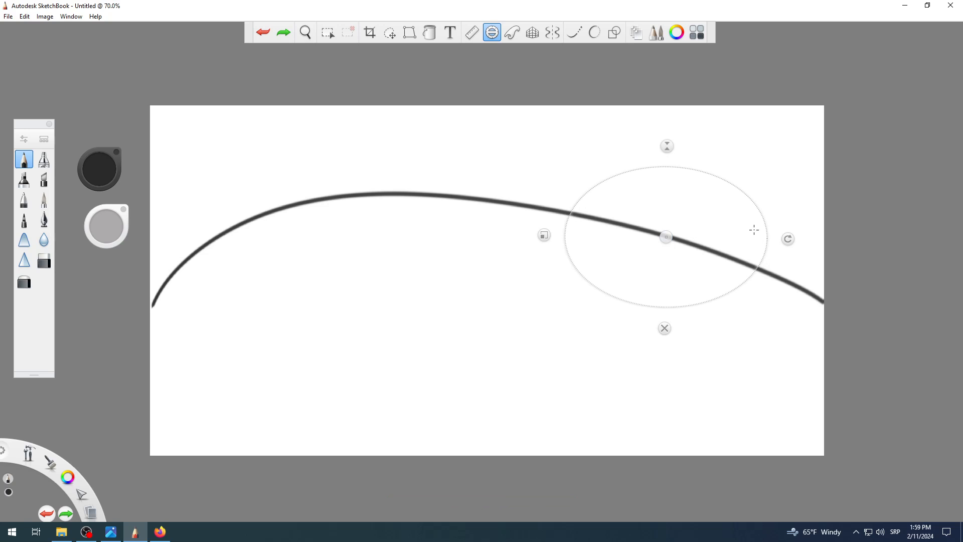
mouse_move(543, 236)
left_mouse_down()
mouse_move(571, 237)
mouse_move(562, 235)
left_mouse_up()
left_click_drag(773, 241, 768, 271)
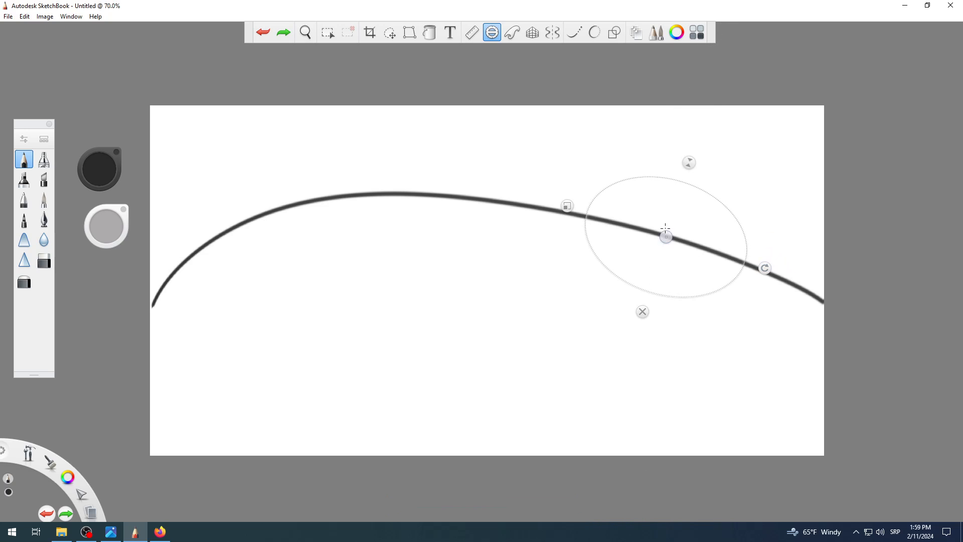
left_click_drag(689, 163, 694, 147)
mouse_move(586, 217)
left_mouse_down()
mouse_move(598, 191)
mouse_move(624, 179)
mouse_move(679, 179)
mouse_move(738, 211)
mouse_move(764, 269)
left_mouse_up()
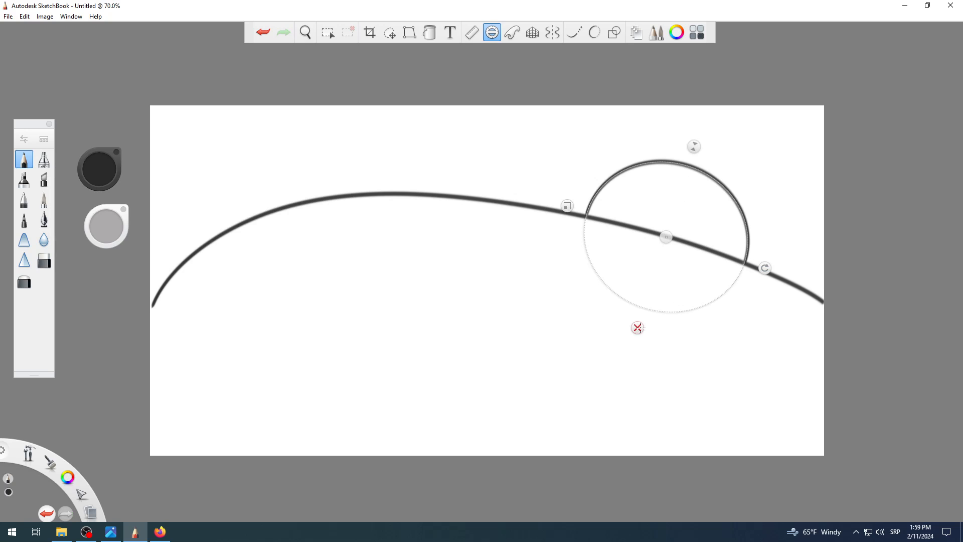
left_click(638, 328)
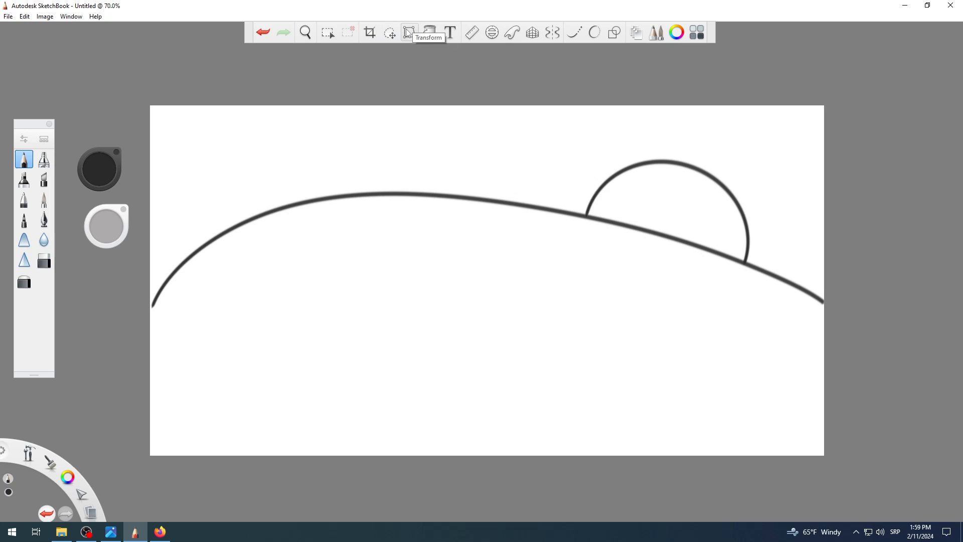
Place the Ruler through the sun at an angle of about -22° and draw the first ray beside the sun's left edge
left_click(472, 33)
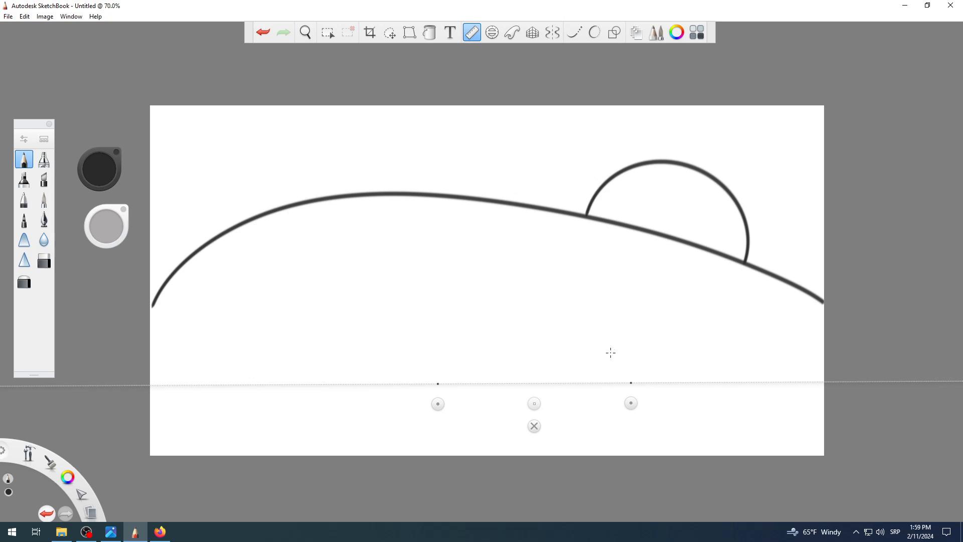
left_click_drag(535, 404, 582, 194)
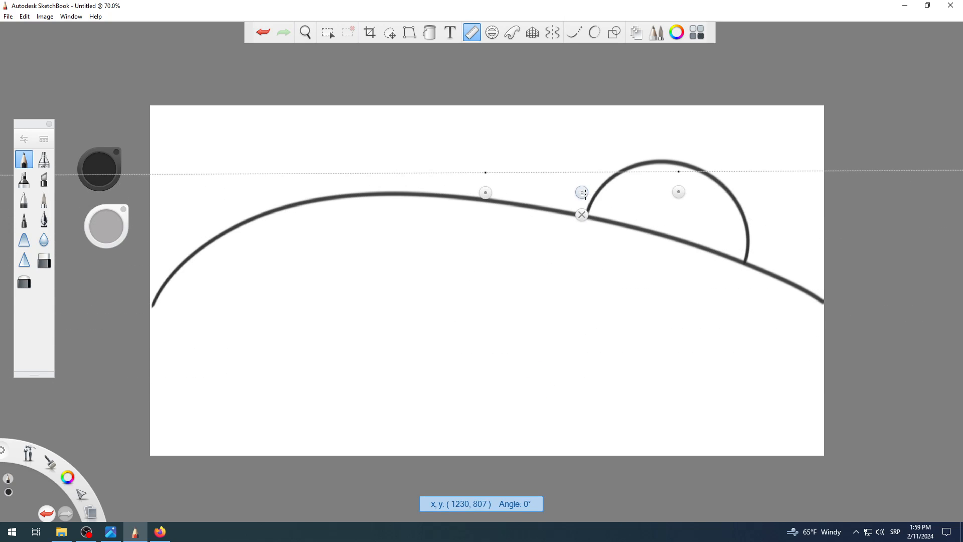
left_click_drag(680, 191, 663, 267)
left_click_drag(561, 249, 561, 241)
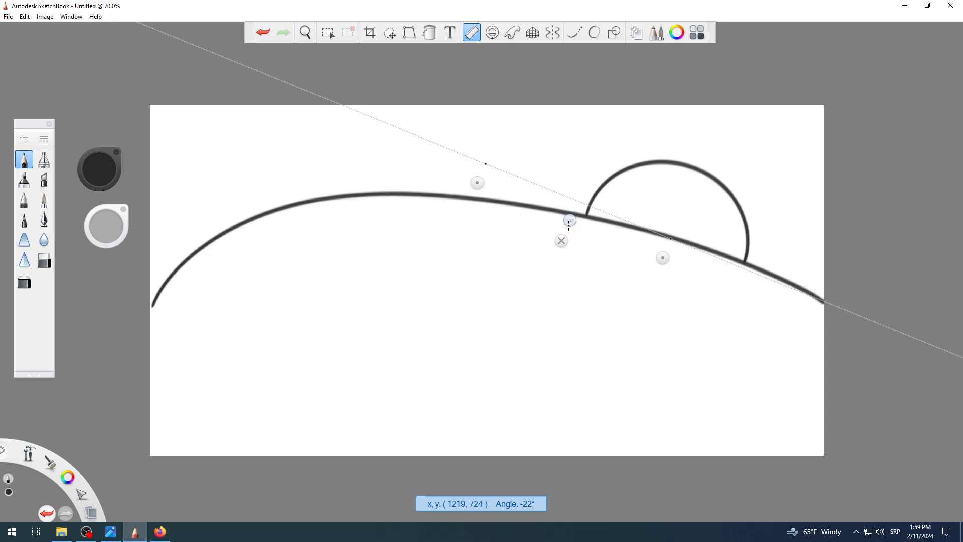
left_click_drag(490, 163, 591, 206)
Fix one ruler end at the sun's centre and rotate the other around it to draw three more rays over the top
left_click_drag(663, 258, 661, 255)
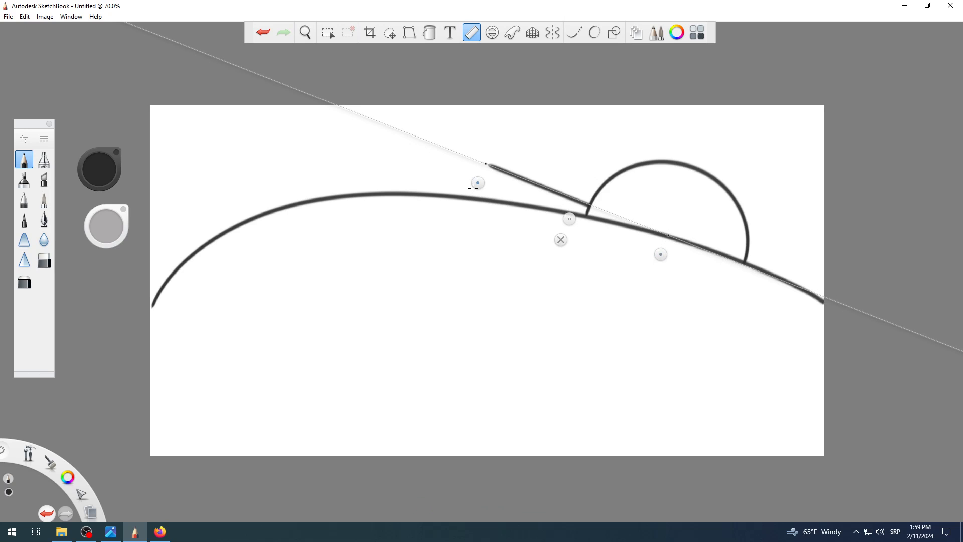
mouse_move(473, 188)
left_mouse_down()
mouse_move(515, 136)
mouse_move(592, 162)
mouse_move(607, 181)
left_mouse_up()
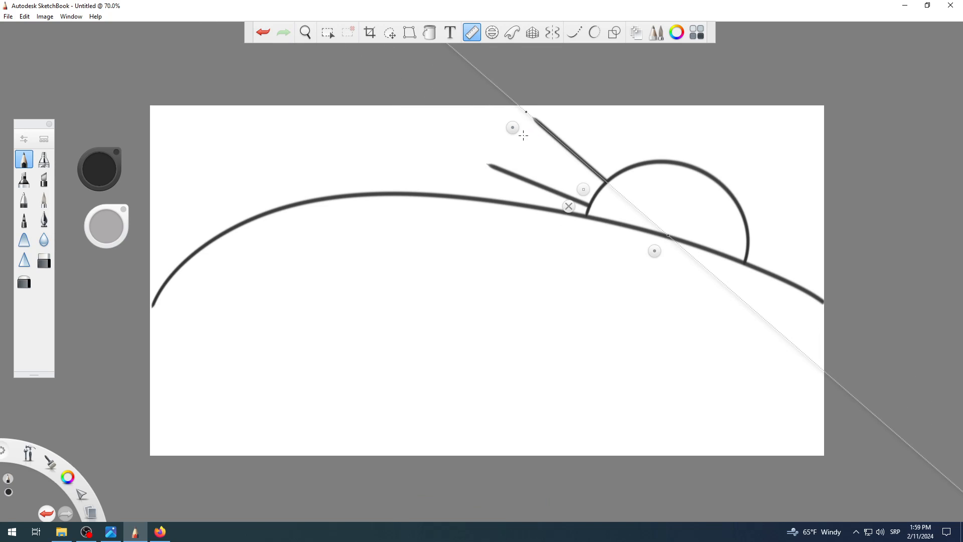
mouse_move(523, 135)
left_mouse_down()
mouse_move(584, 106)
mouse_move(613, 139)
mouse_move(612, 96)
mouse_move(691, 95)
mouse_move(716, 106)
mouse_move(701, 137)
mouse_move(704, 96)
mouse_move(794, 161)
left_mouse_up()
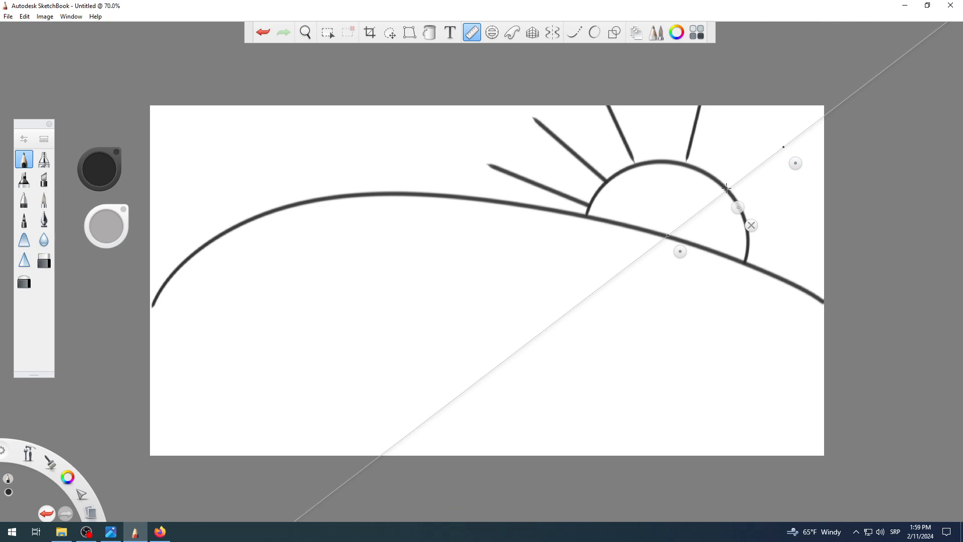
Draw the last three rays on the sun's right side with the rotated Ruler, and hide the Ruler
left_click_drag(727, 189, 820, 120)
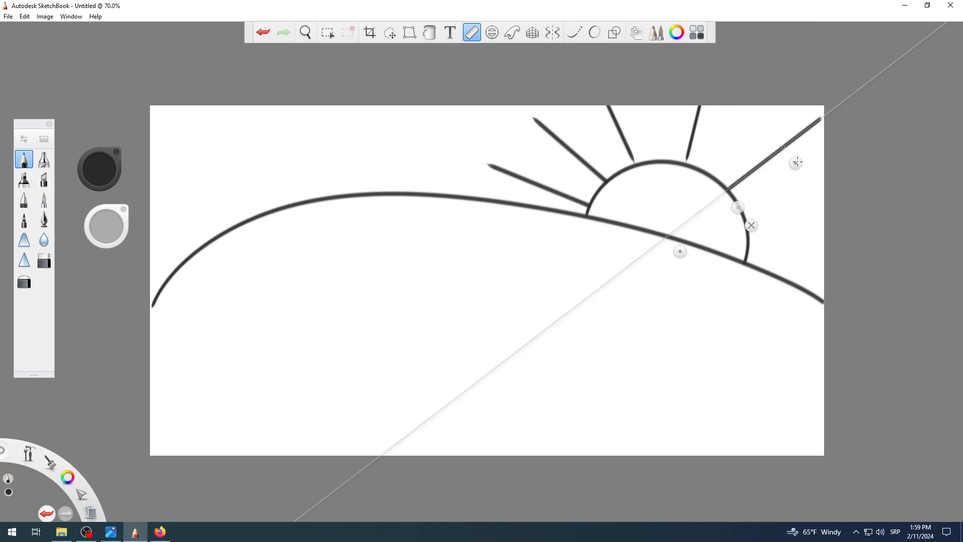
left_click_drag(796, 162, 815, 229)
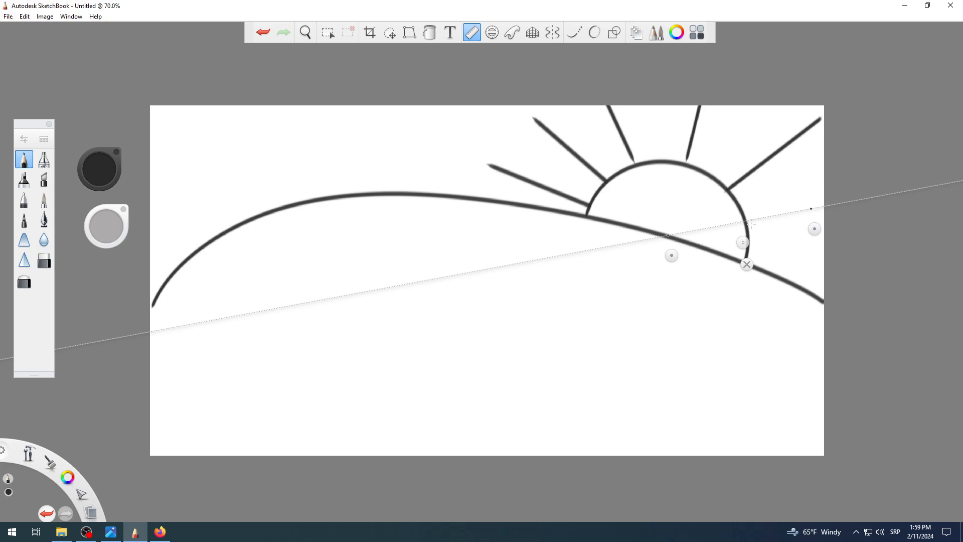
mouse_move(751, 224)
left_mouse_down()
mouse_move(821, 228)
mouse_move(824, 278)
left_mouse_up()
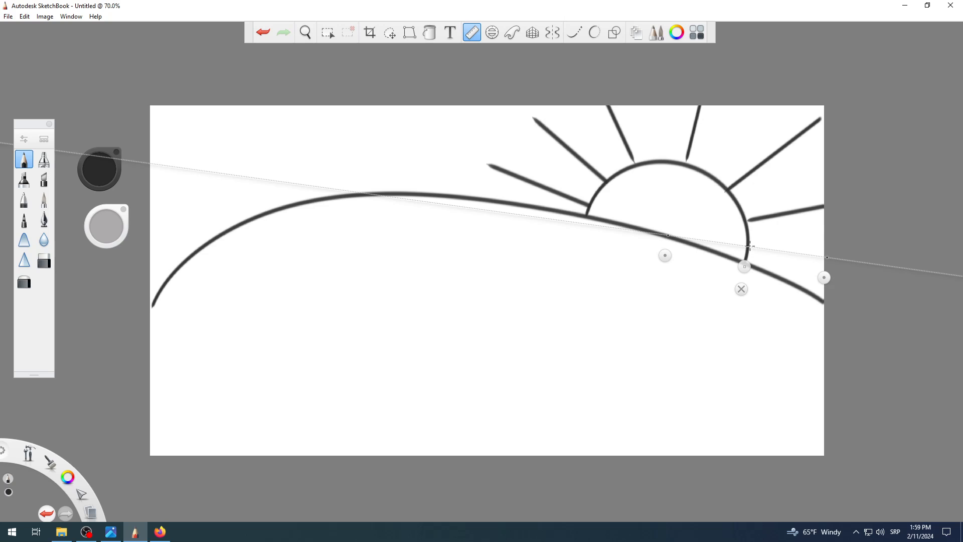
left_click_drag(750, 245, 824, 256)
left_click(741, 289)
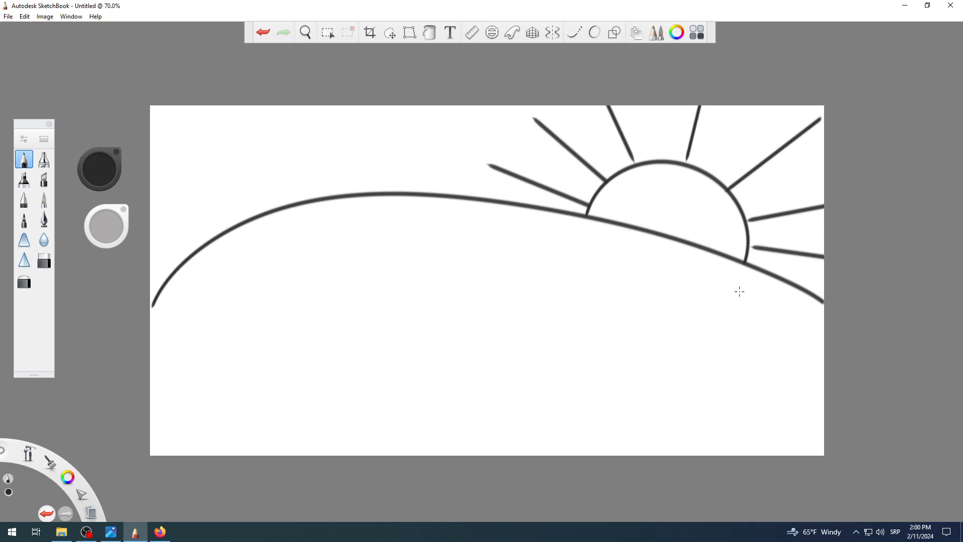
Show the French curve with its wave-like first shape, enlarge it and move it over the left half of the hill
left_click(512, 33)
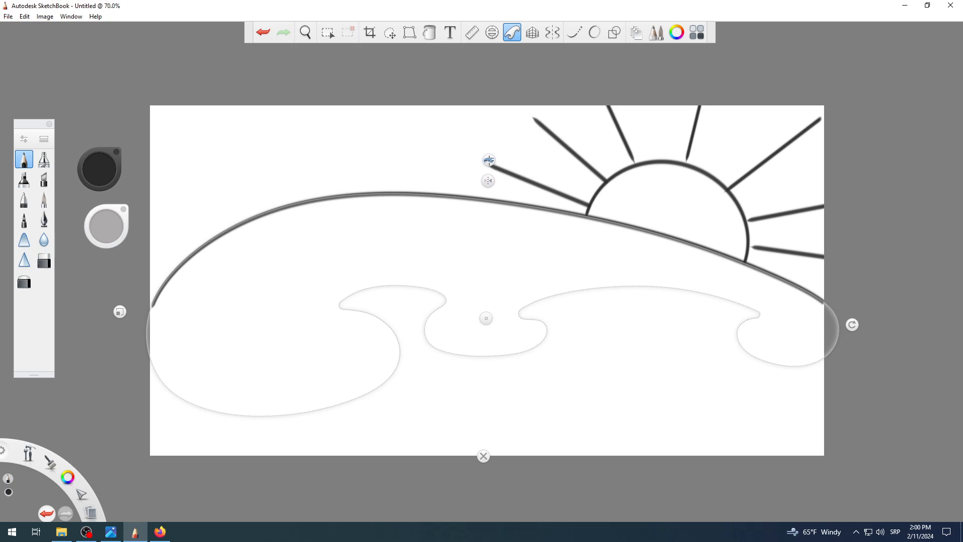
left_click(490, 160)
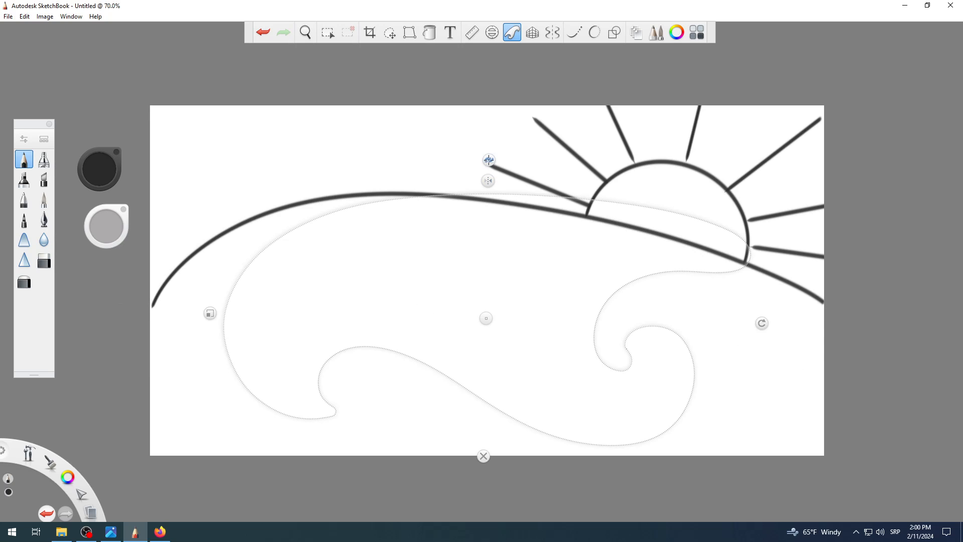
left_click_drag(487, 319, 347, 316)
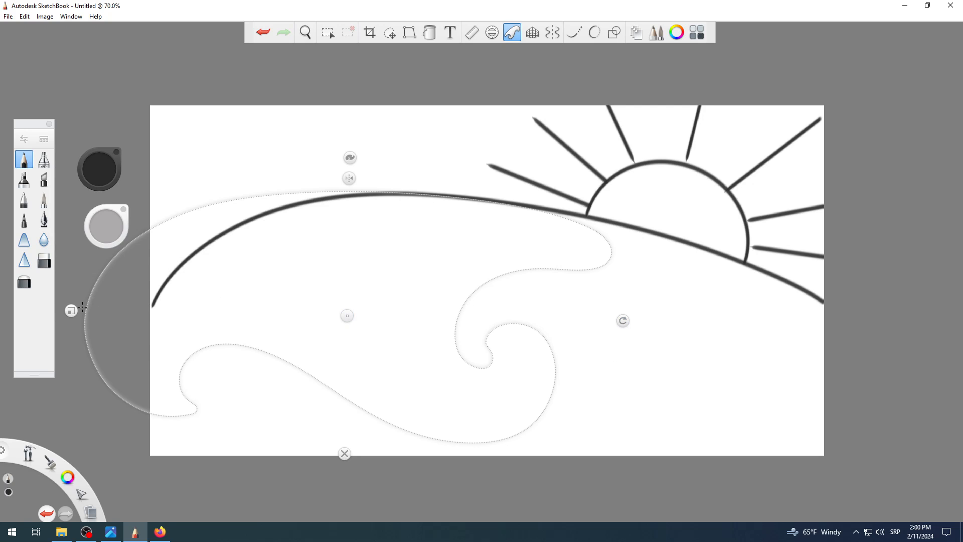
left_click_drag(71, 311, 1, 309)
left_click_drag(347, 316, 263, 334)
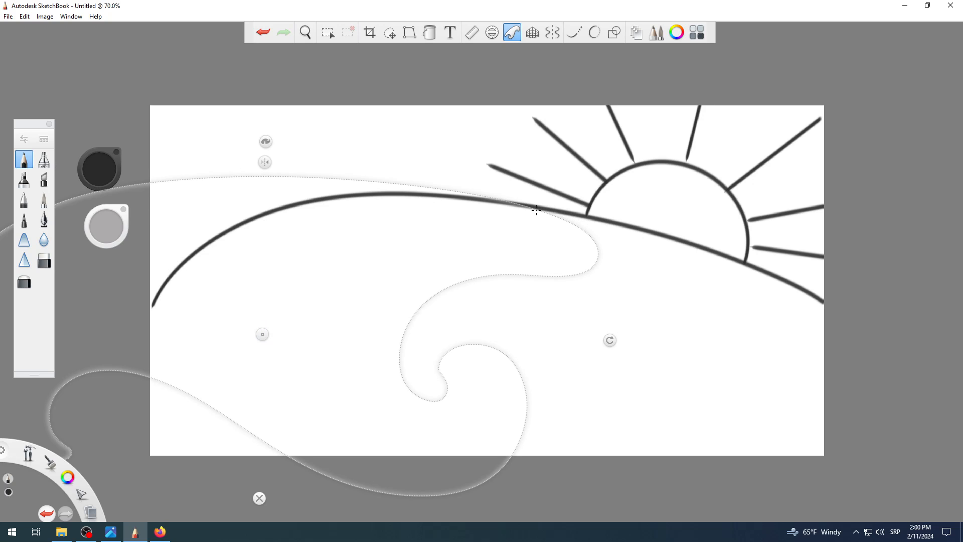
Trace one S-shaped path edge down from the hill, and the lower arc and upper bend of a second edge, shifting the French curve between strokes
mouse_move(537, 211)
left_mouse_down()
mouse_move(562, 217)
mouse_move(584, 271)
mouse_move(504, 279)
mouse_move(438, 302)
mouse_move(414, 331)
mouse_move(424, 350)
left_mouse_up()
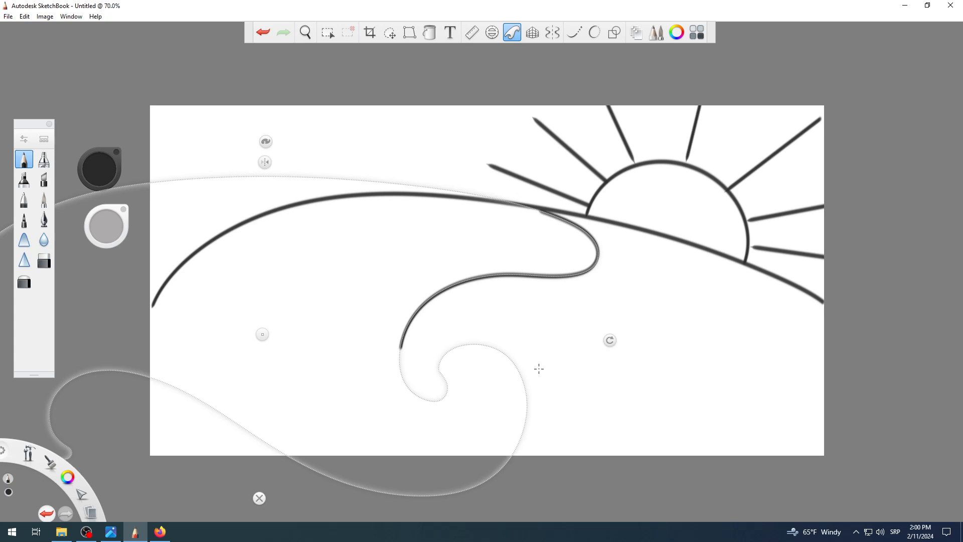
left_click_drag(262, 335, 396, 369)
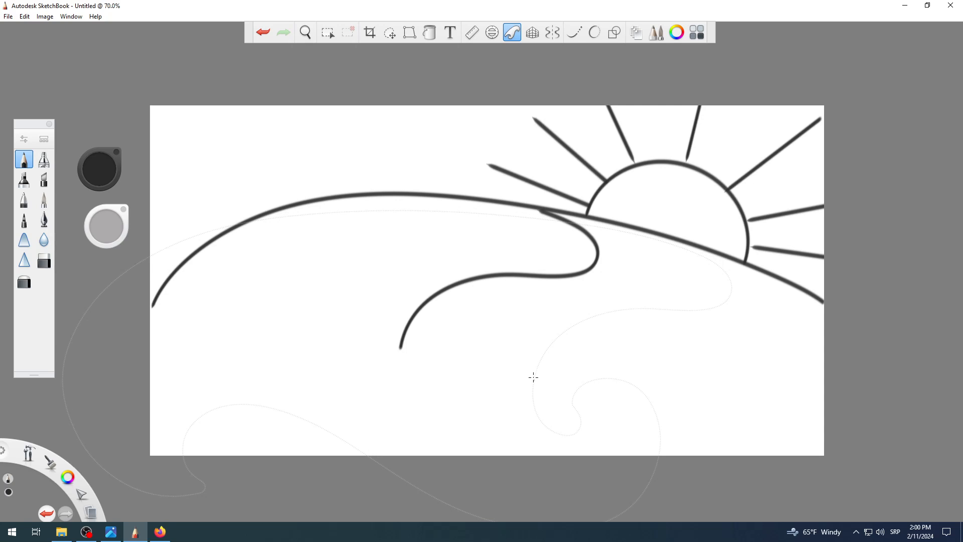
mouse_move(534, 378)
left_mouse_down()
mouse_move(610, 327)
mouse_move(673, 323)
left_mouse_up()
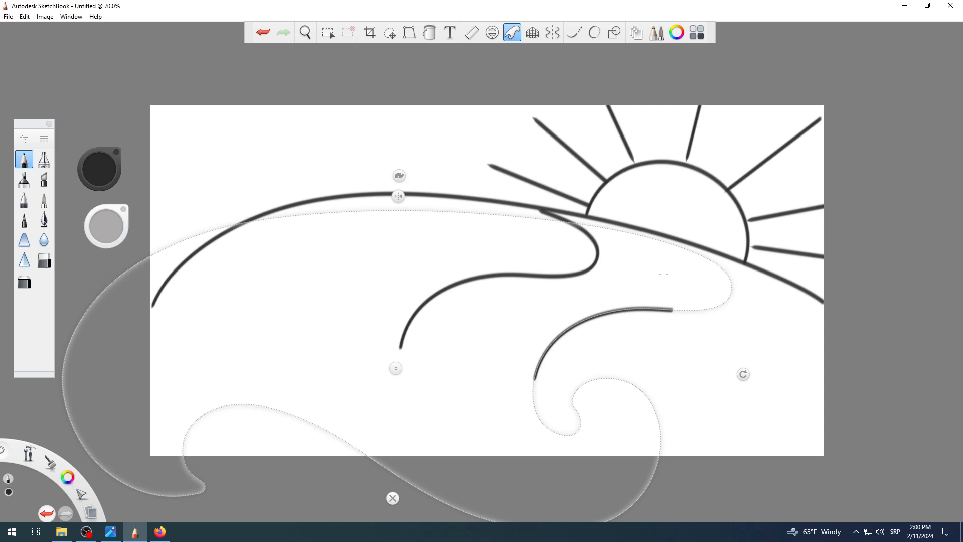
left_click_drag(396, 369, 363, 355)
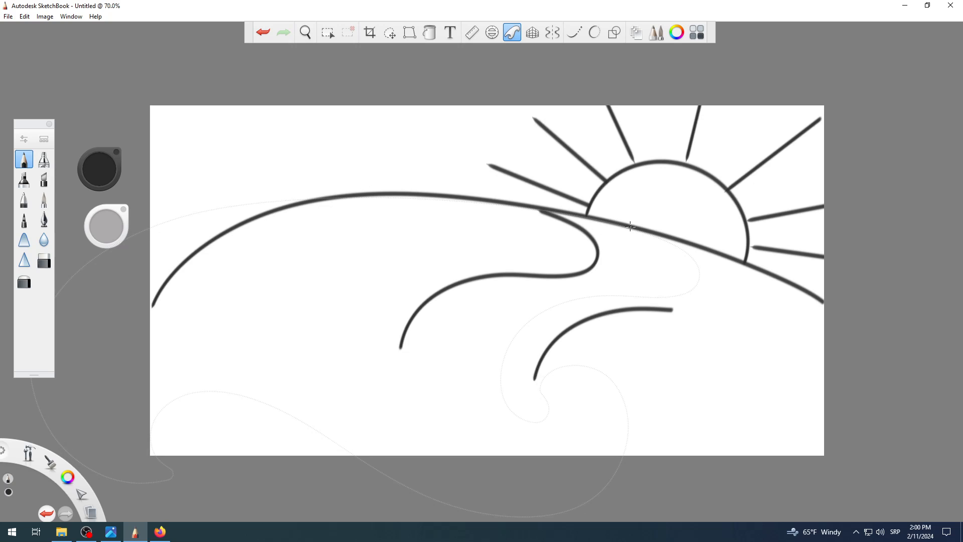
mouse_move(631, 226)
left_mouse_down()
mouse_move(692, 271)
mouse_move(693, 290)
left_mouse_up()
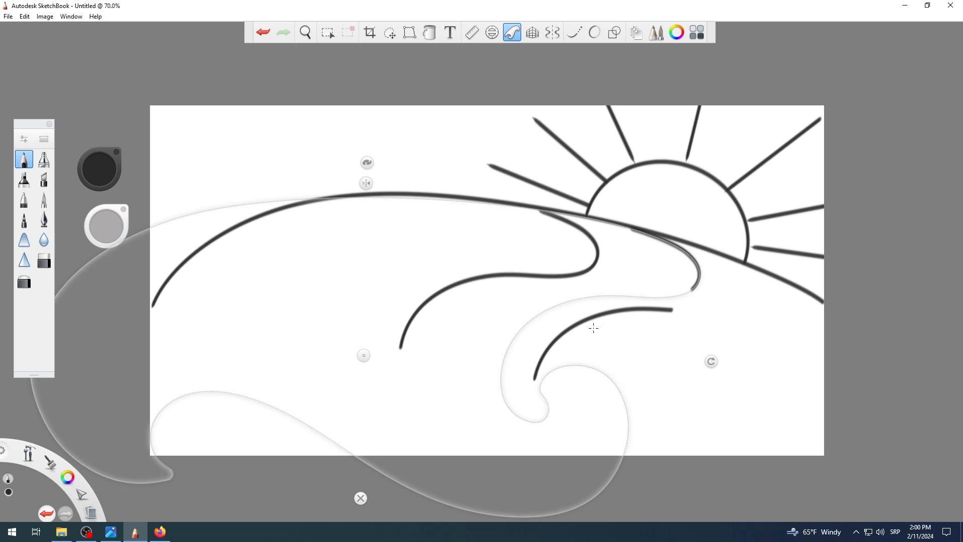
Enlarge the French curve slightly, align it with both pieces of the second path edge, draw the bend joining them and hide the curve
left_click_drag(364, 355, 377, 370)
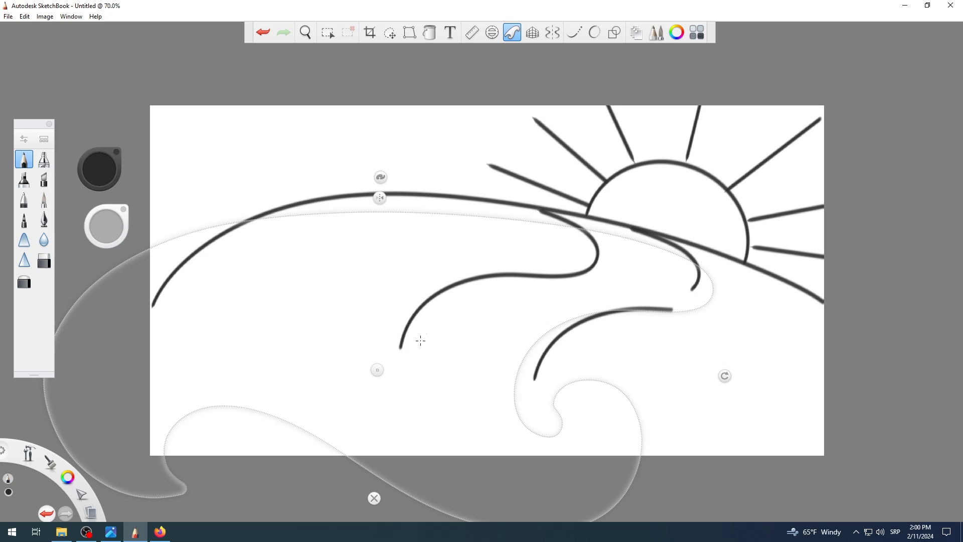
left_click_drag(377, 370, 415, 354)
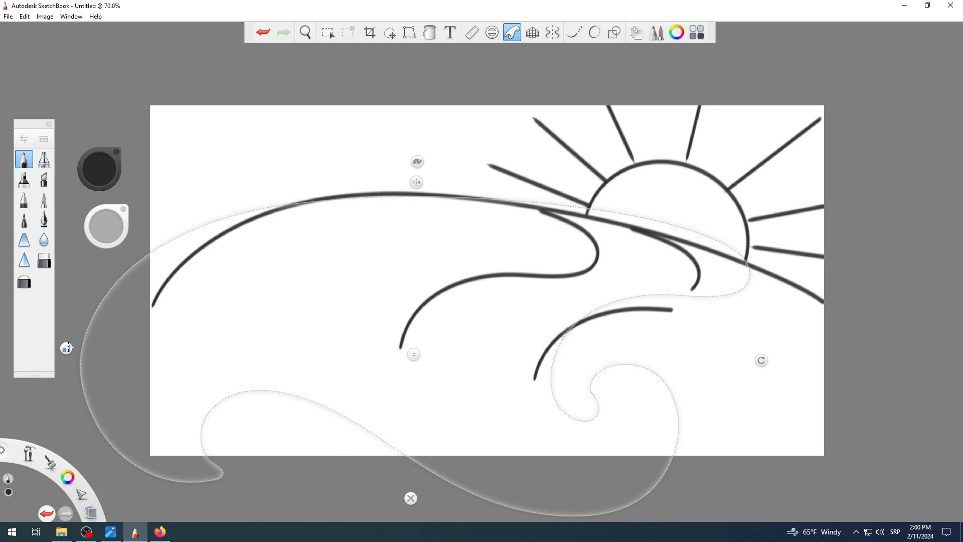
left_click_drag(67, 347, 17, 346)
left_click_drag(415, 355, 335, 374)
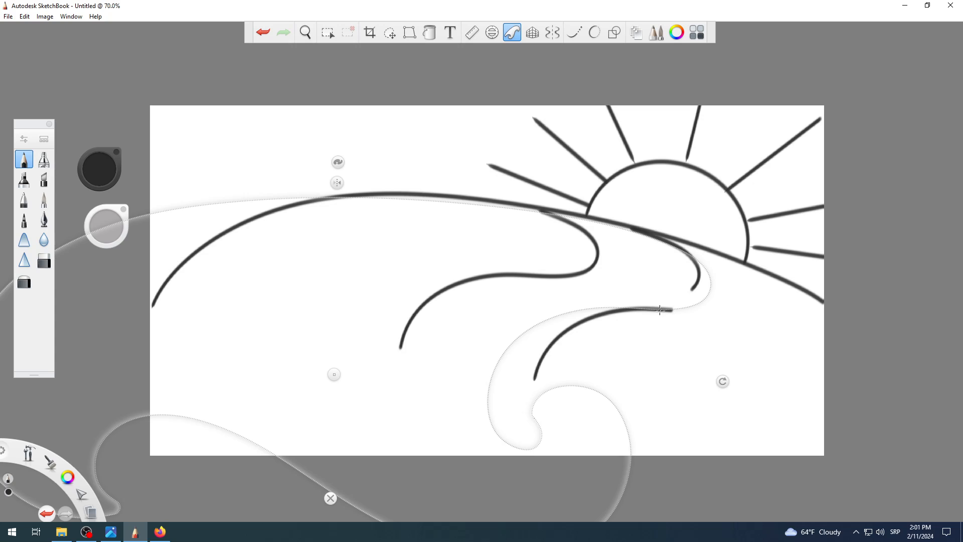
mouse_move(652, 310)
left_mouse_down()
mouse_move(688, 301)
mouse_move(705, 267)
mouse_move(683, 250)
left_mouse_up()
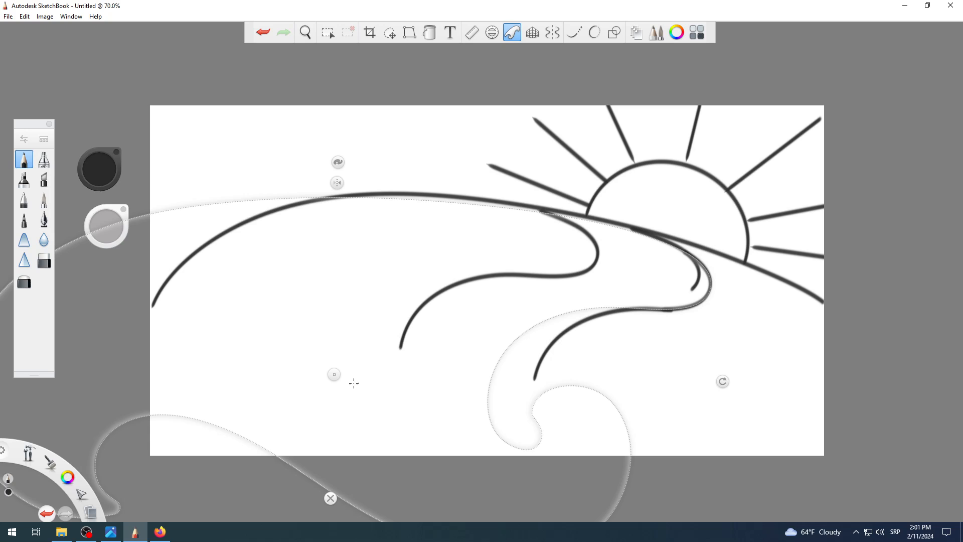
left_click(331, 498)
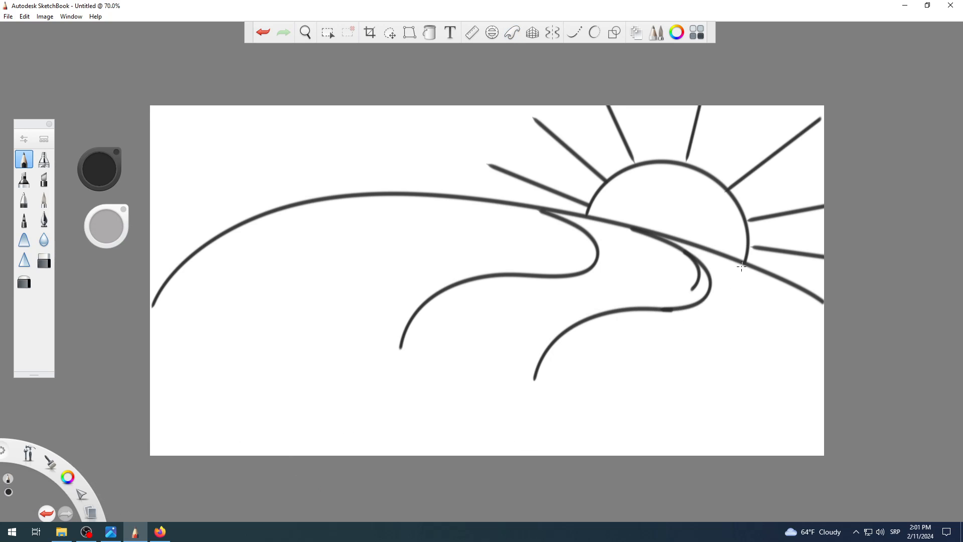
scroll(742, 265, "down", 5)
scroll(741, 265, "up", 5)
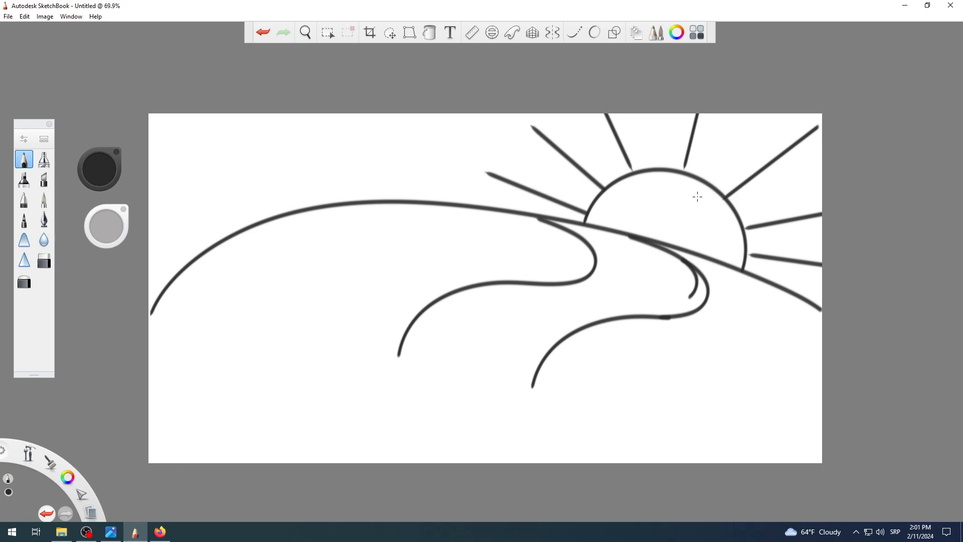
left_click(95, 534)
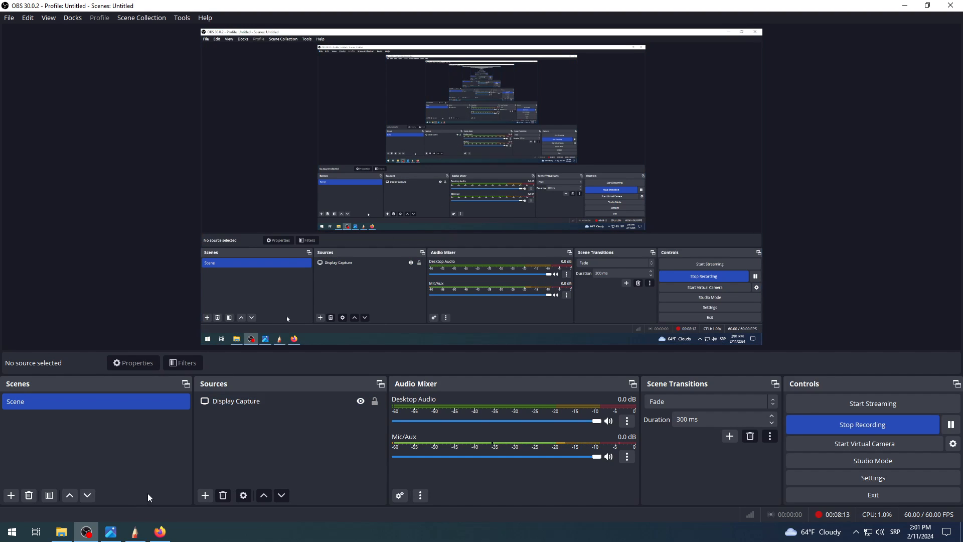
left_click(86, 532)
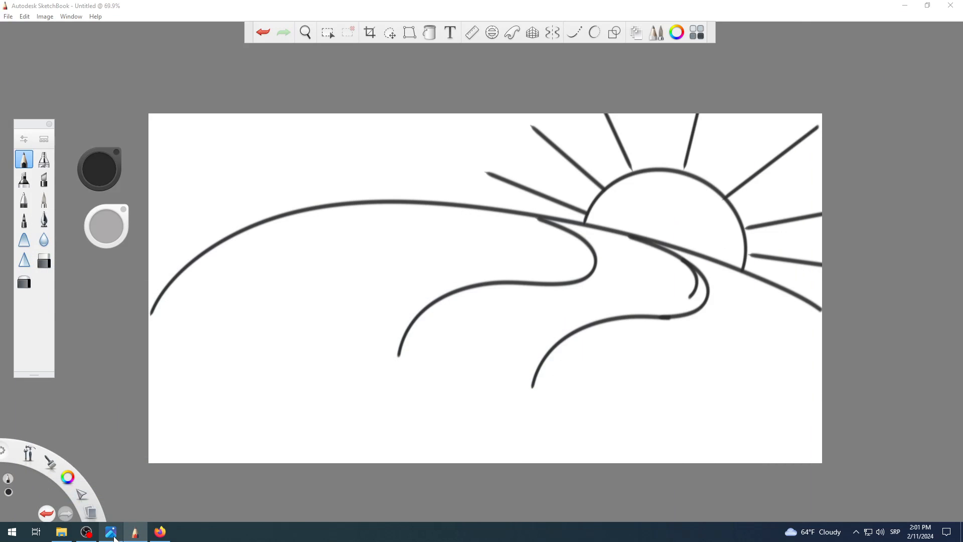
left_click(113, 534)
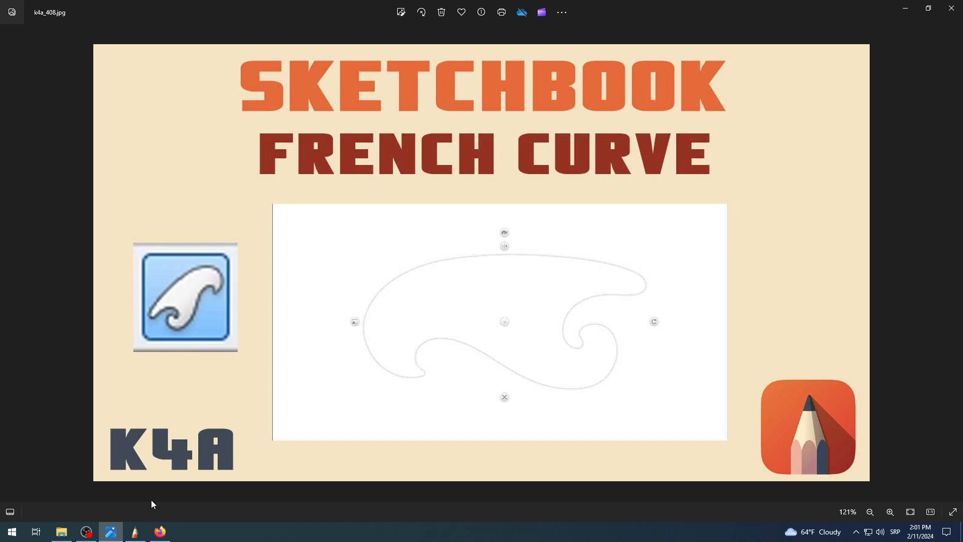
left_click(135, 532)
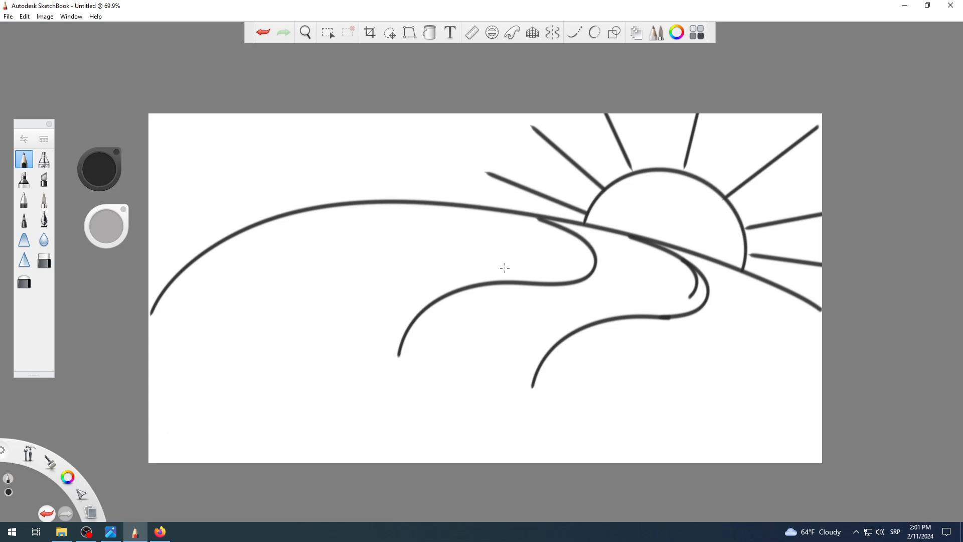